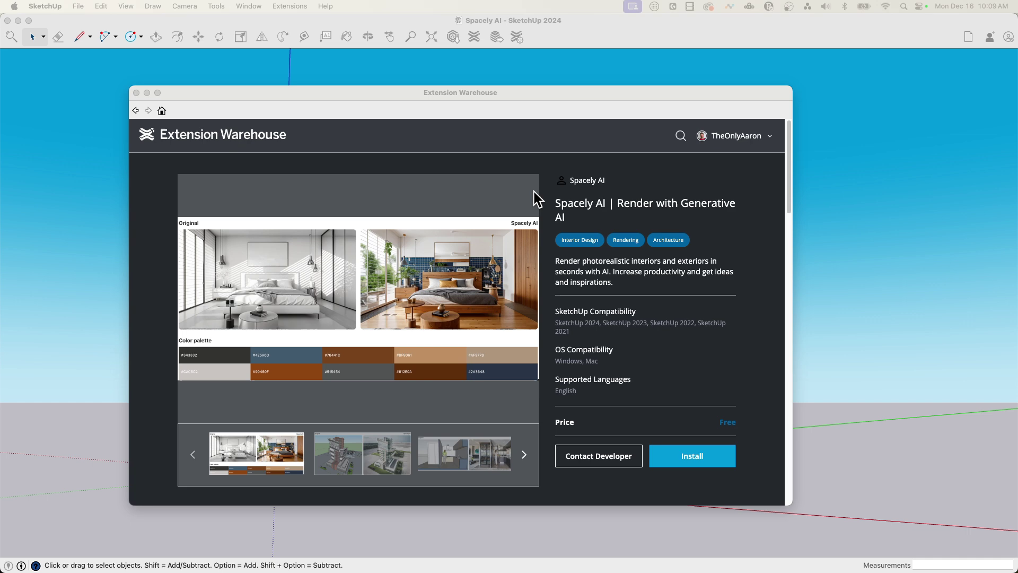
click(269, 88)
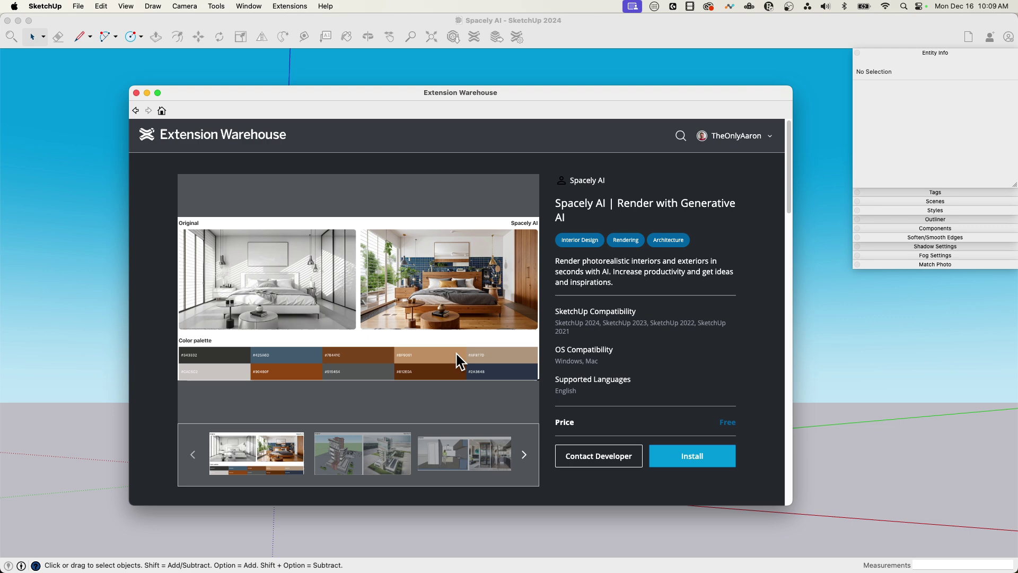
scroll(371, 236, down, 5)
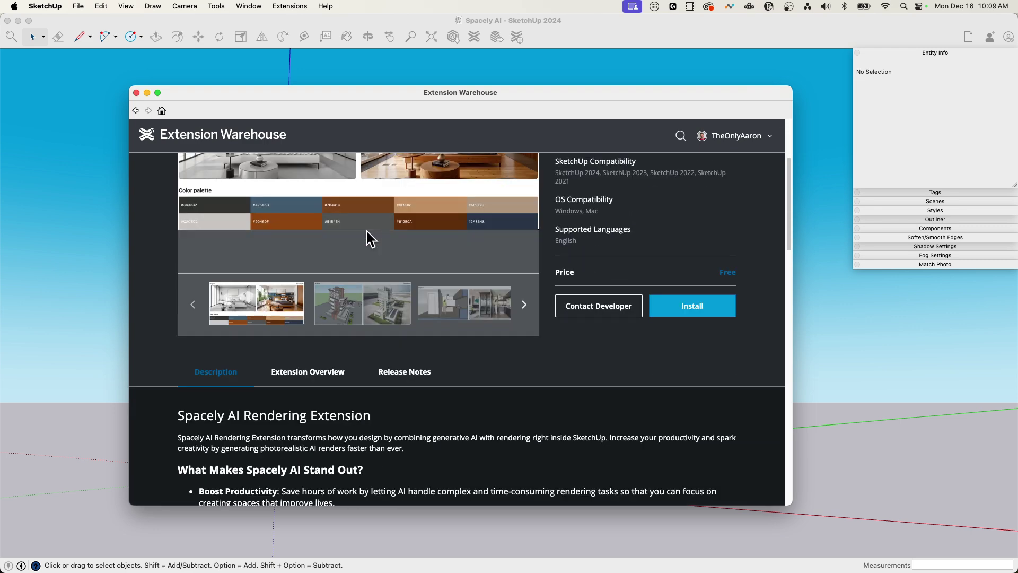
scroll(367, 231, up, 4)
scroll(293, 250, down, 1)
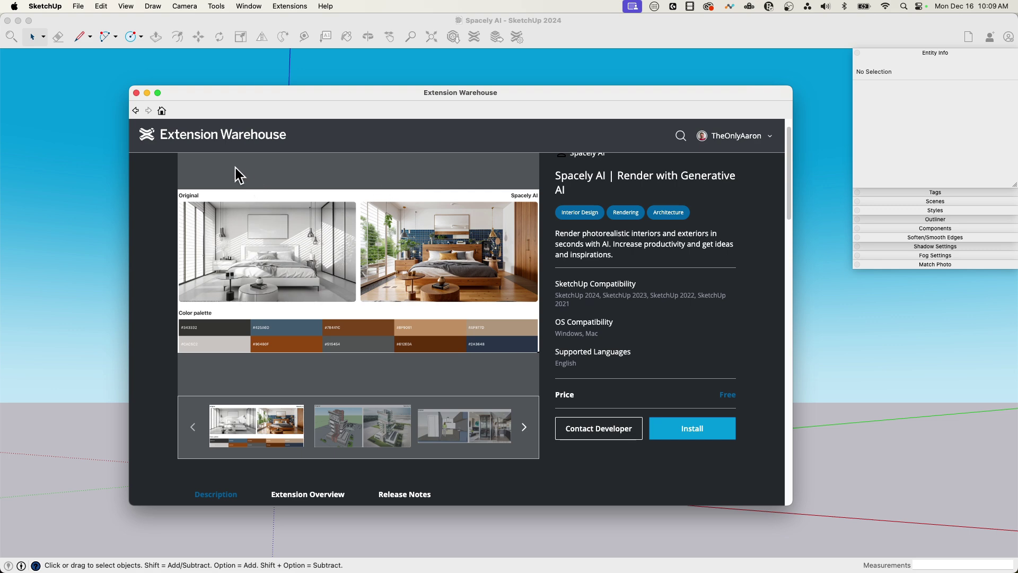
- Close the Extension Warehouse, then select and deselect the white block building group
click(136, 92)
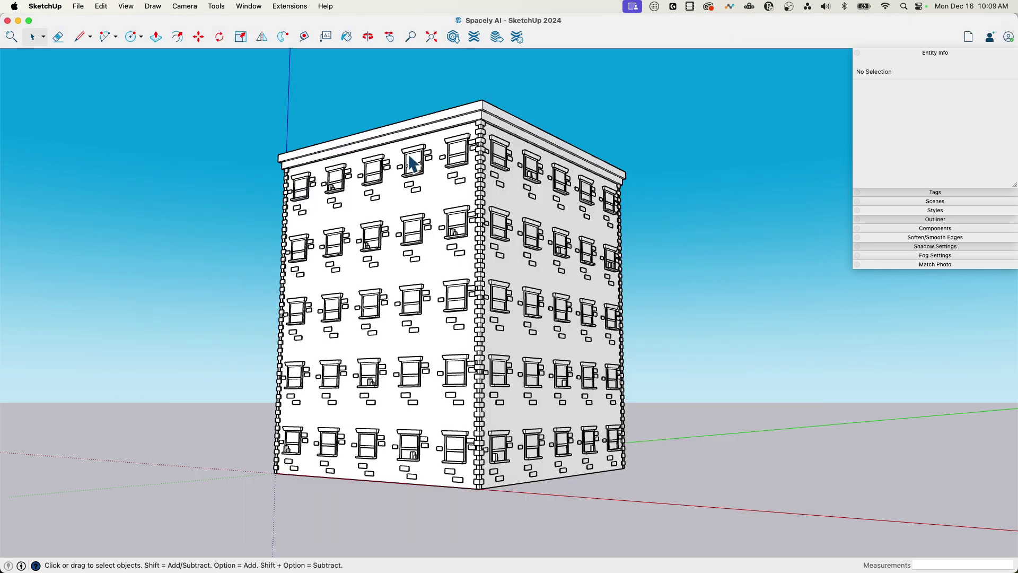
click(408, 246)
click(524, 249)
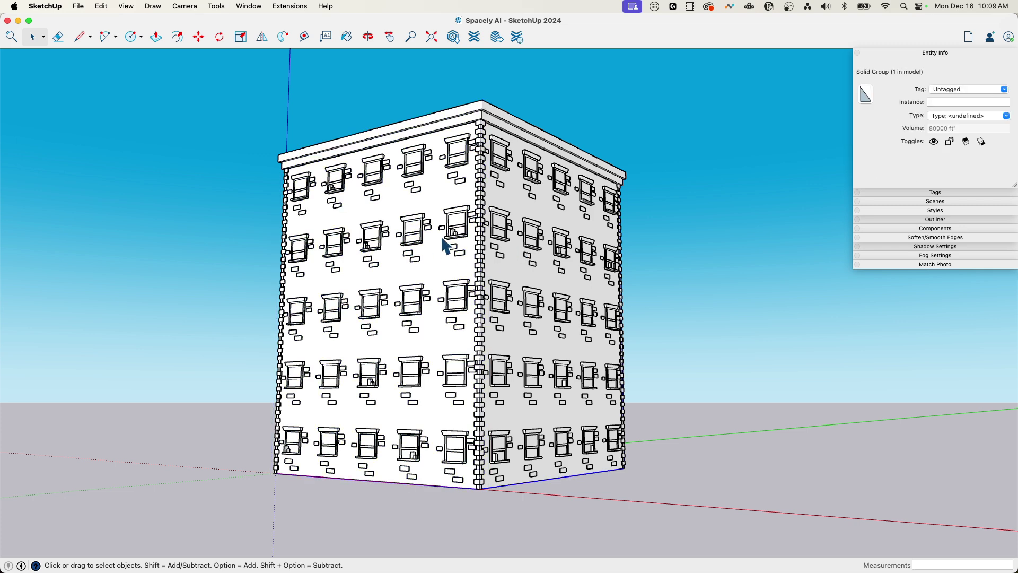
click(446, 274)
click(678, 297)
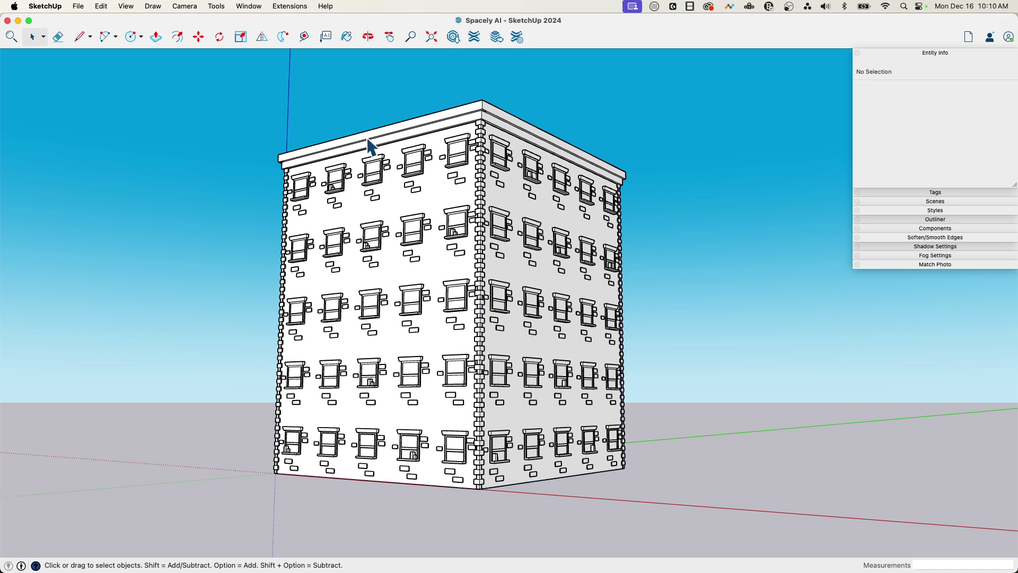
- Launch Spacely AI from the Extensions menu with the building view loaded
click(274, 4)
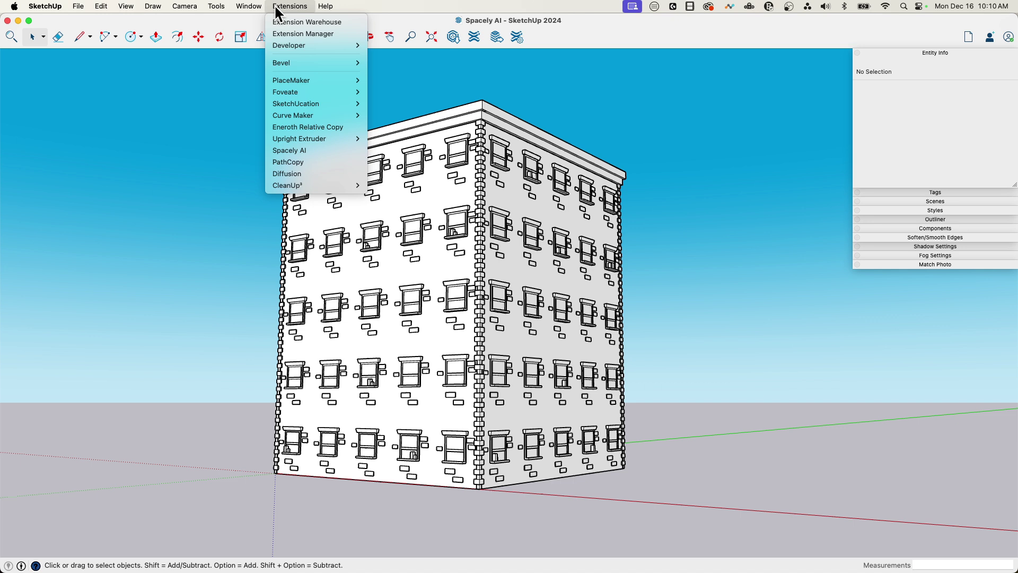
click(303, 151)
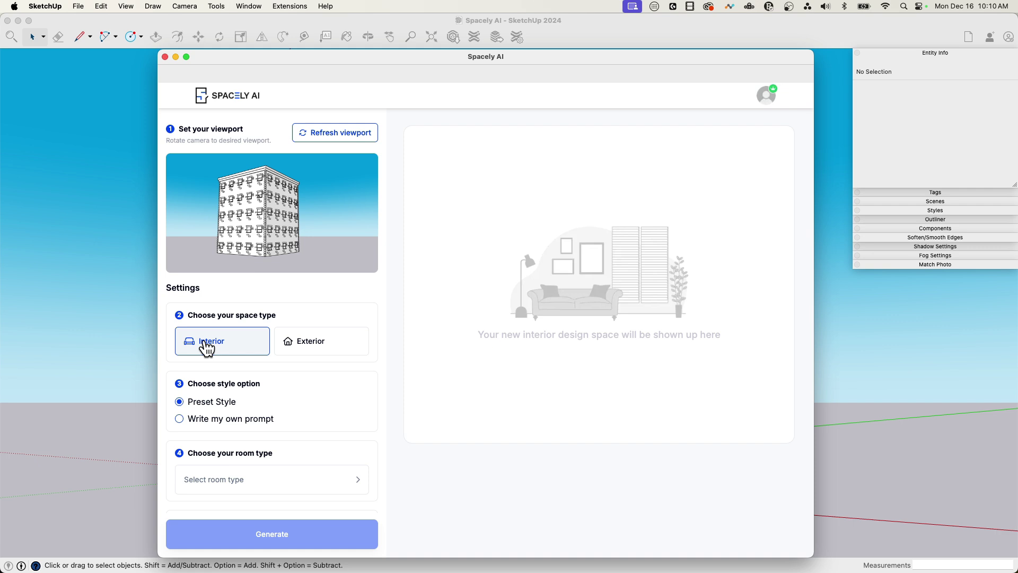
- Set Spacely AI to Exterior with Preset Style instead of a custom prompt
click(320, 351)
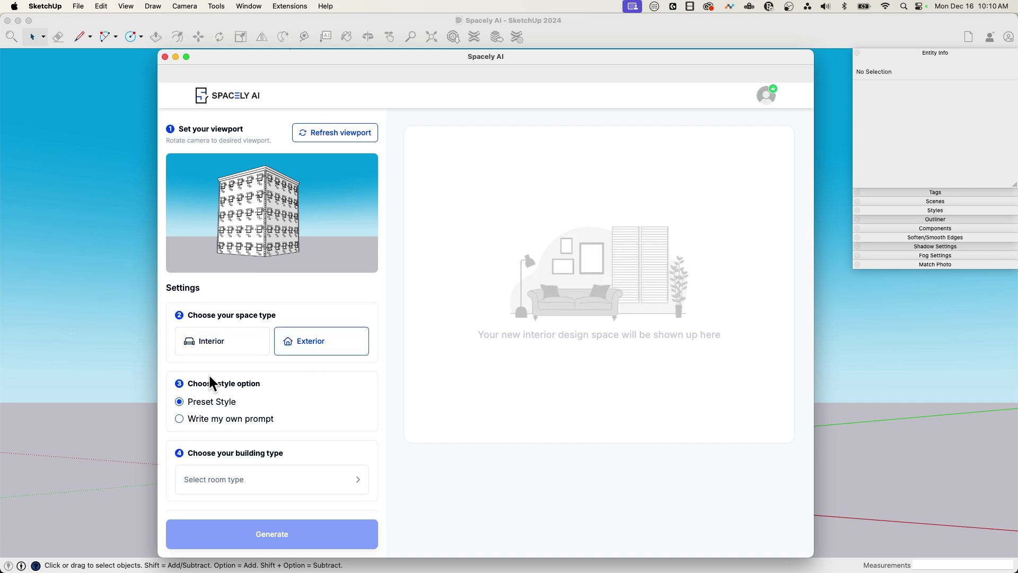
scroll(308, 389, down, 1)
scroll(304, 386, down, 5)
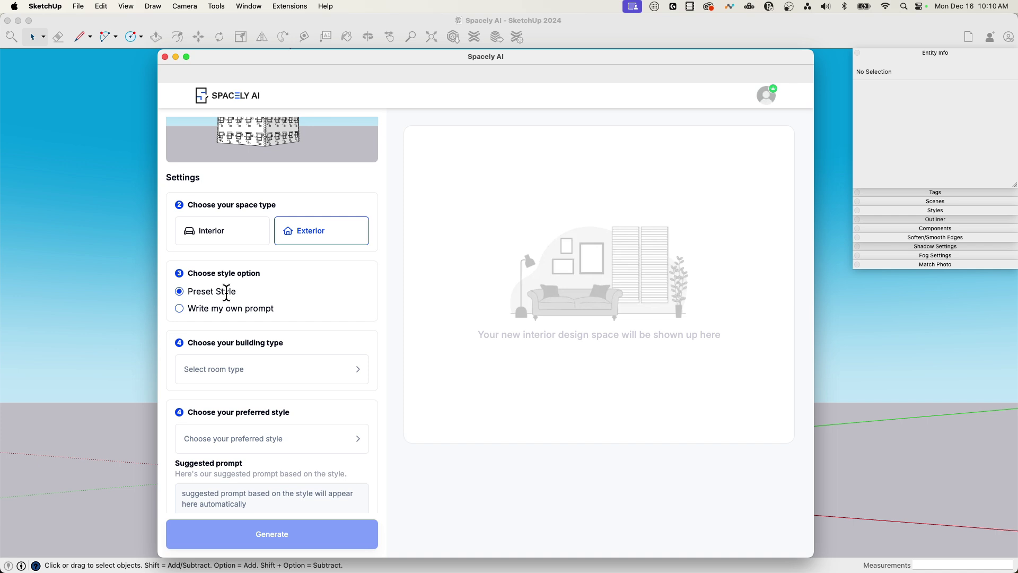
click(180, 308)
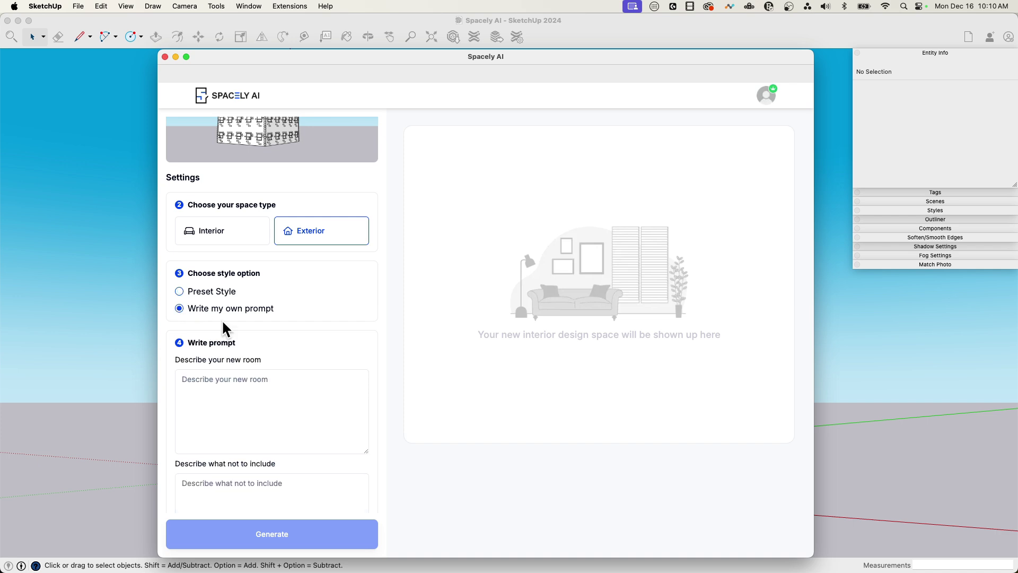
scroll(230, 345, down, 2)
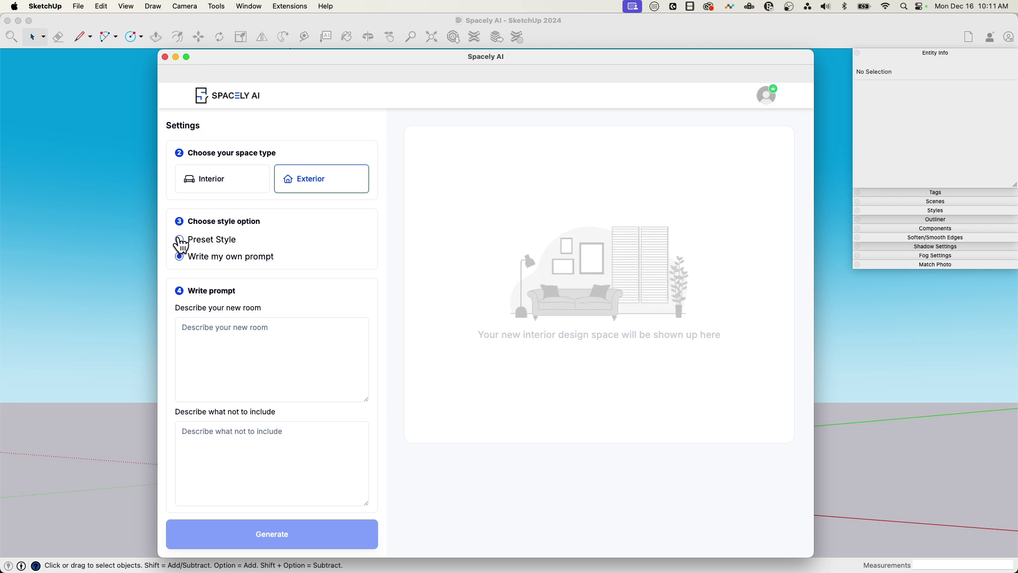
click(180, 240)
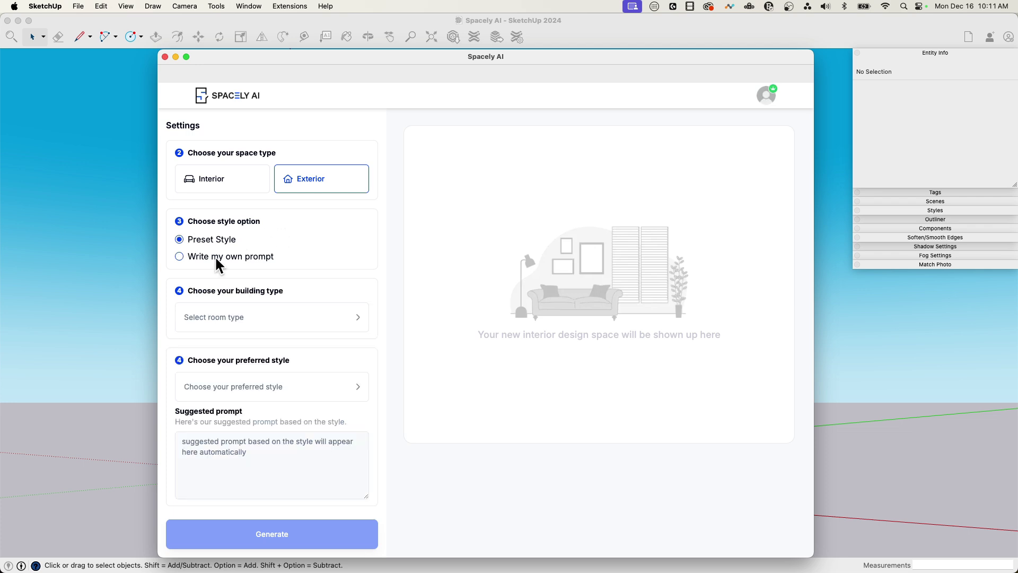
click(303, 328)
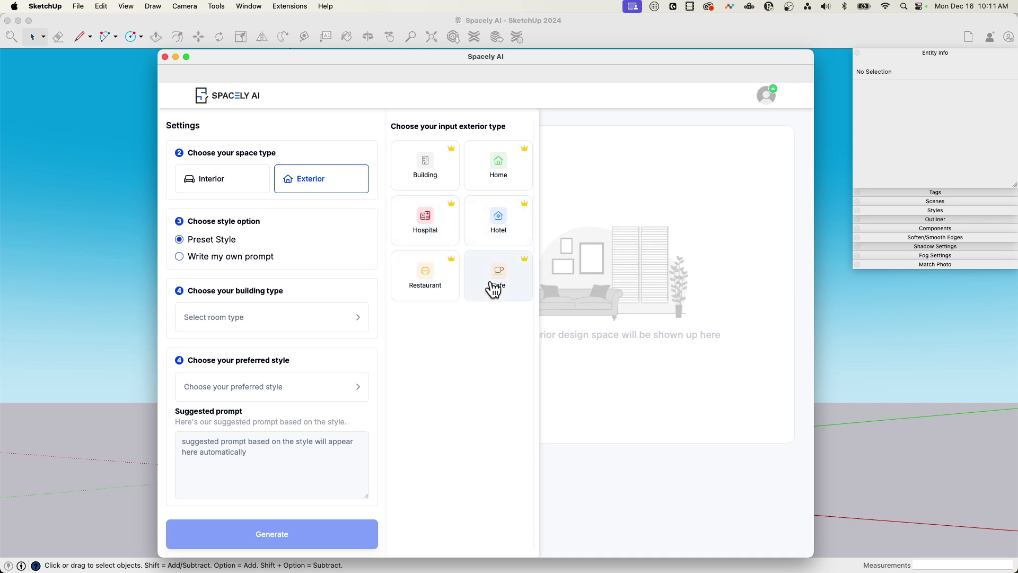
- Pick Building as the building type and browse the preset style gallery
click(427, 170)
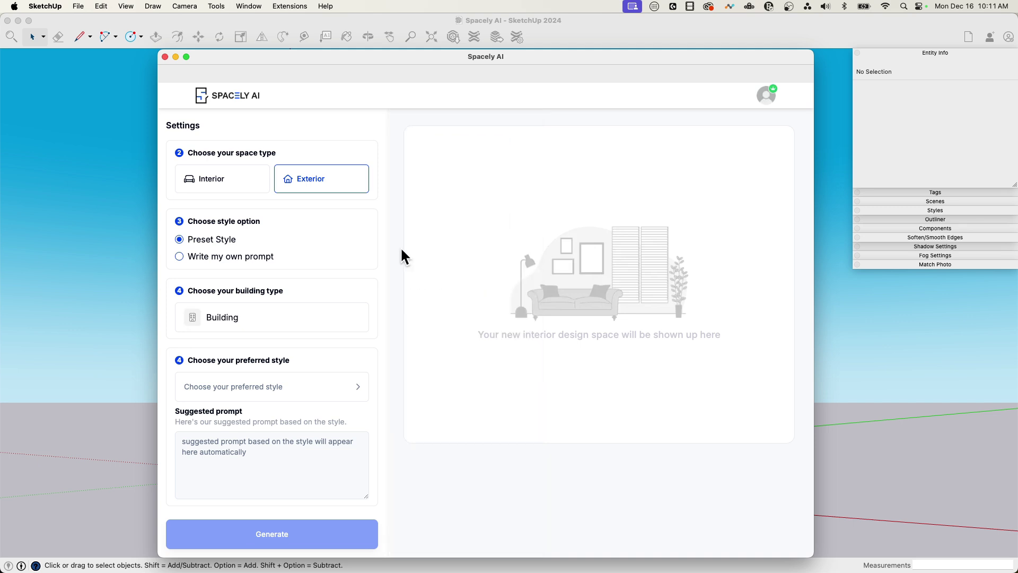
click(328, 393)
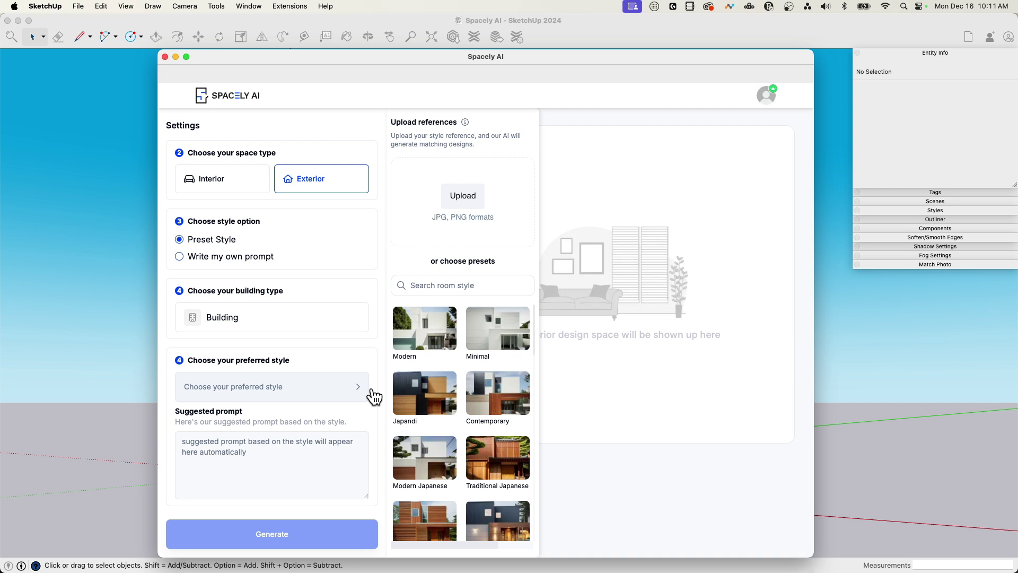
scroll(447, 352, down, 7)
scroll(446, 342, up, 3)
scroll(449, 352, up, 2)
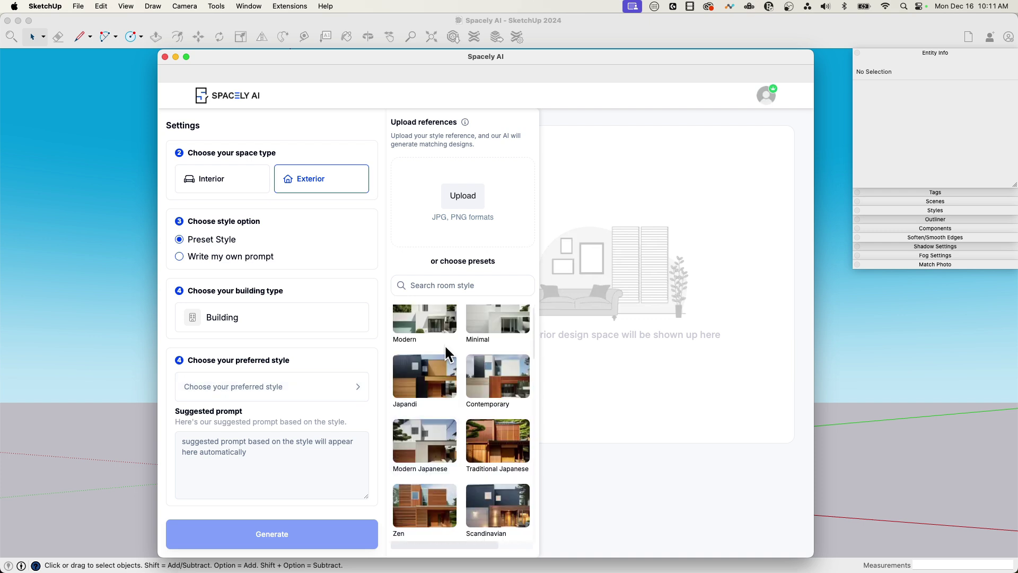
scroll(445, 347, up, 1)
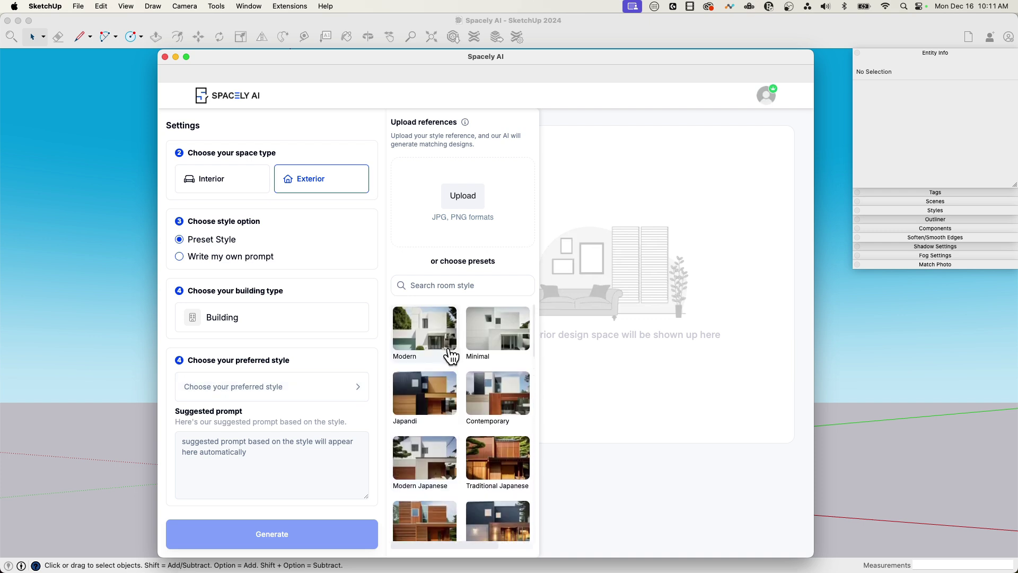
scroll(468, 363, down, 2)
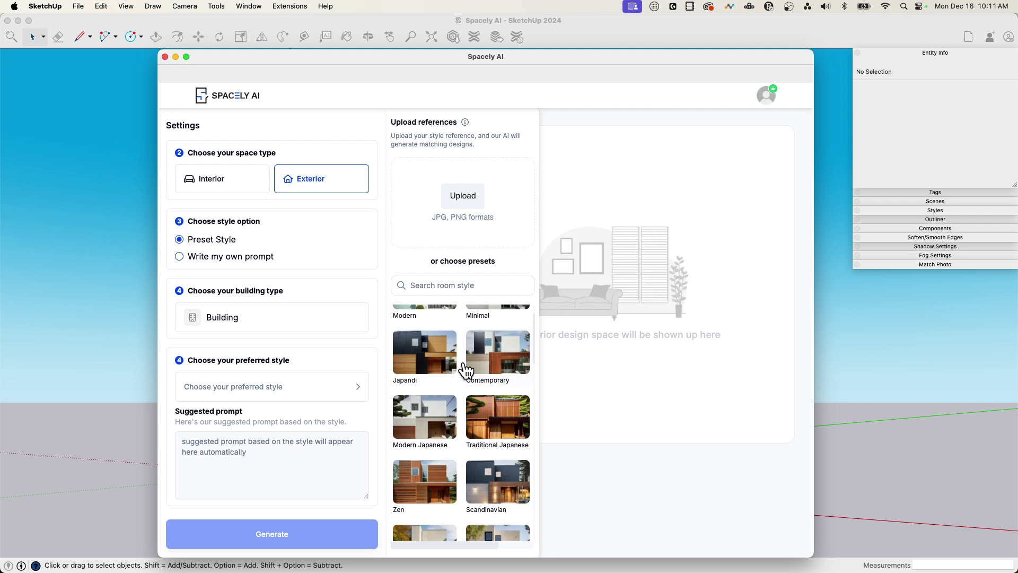
scroll(466, 369, down, 3)
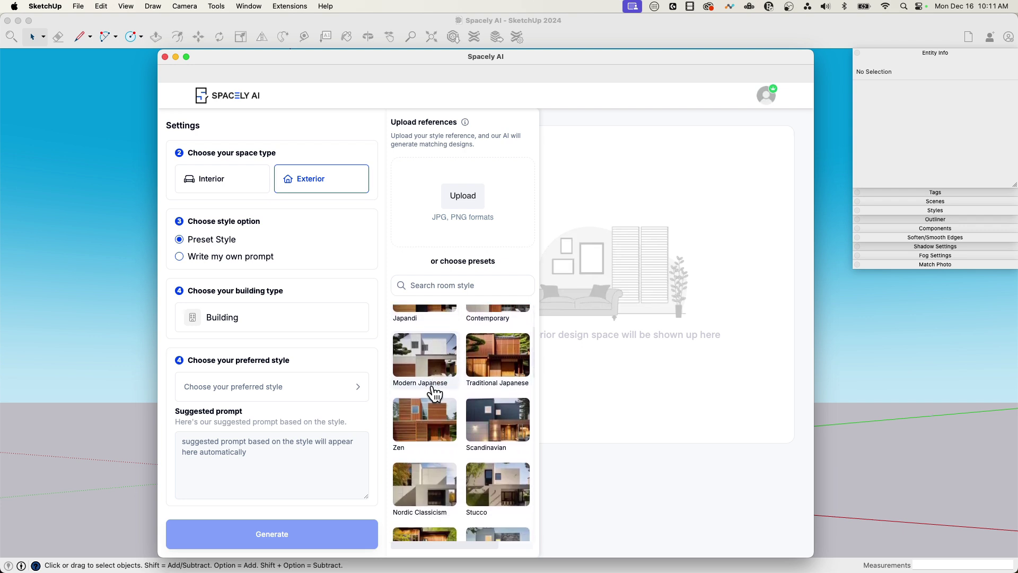
scroll(503, 403, down, 5)
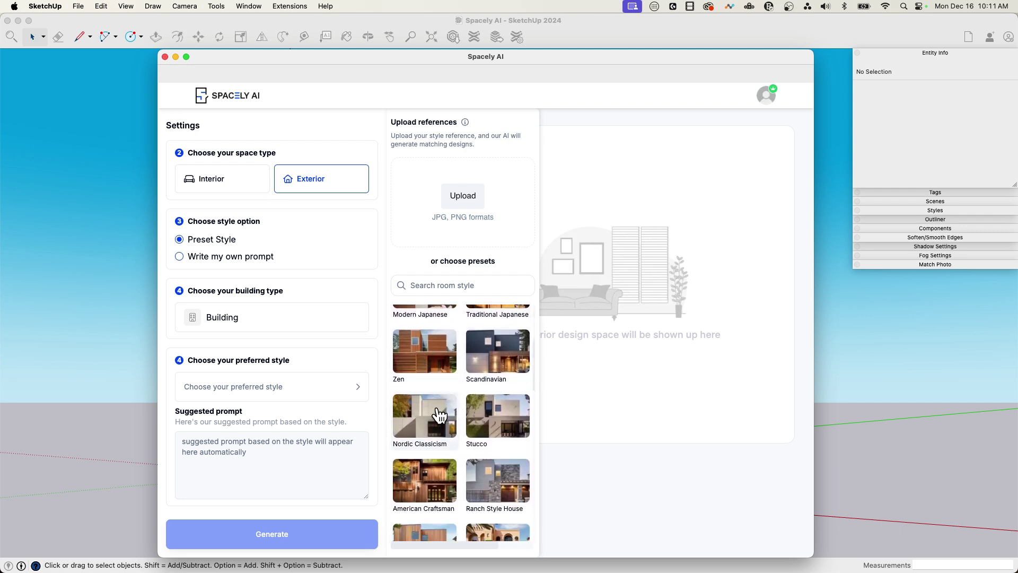
scroll(457, 414, down, 2)
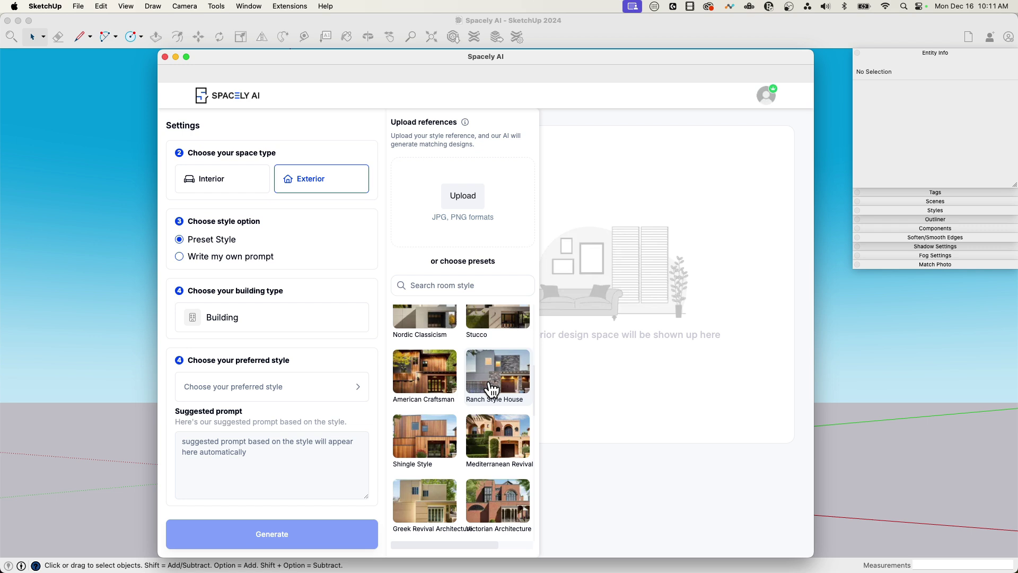
scroll(472, 418, down, 5)
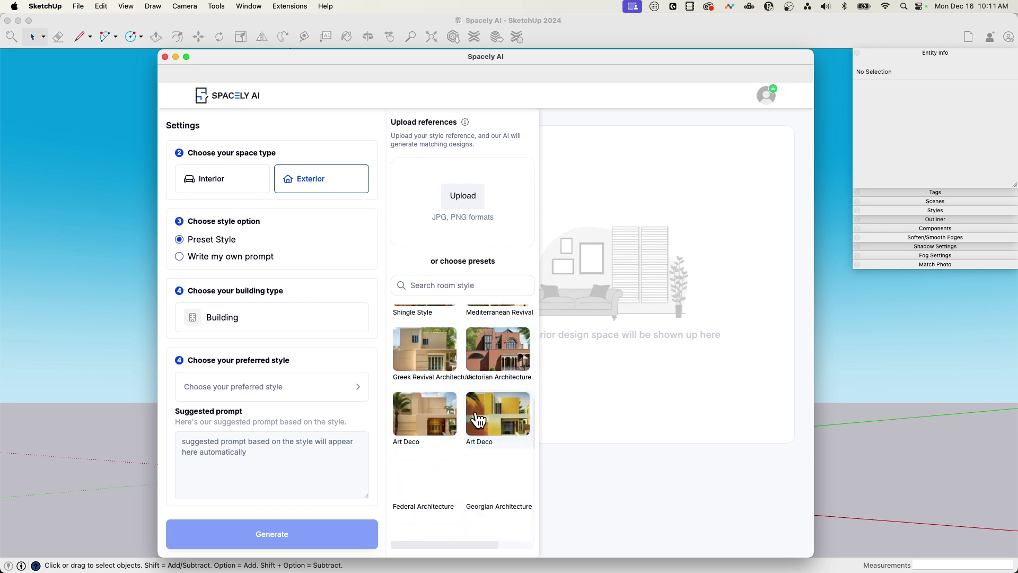
scroll(472, 417, down, 10)
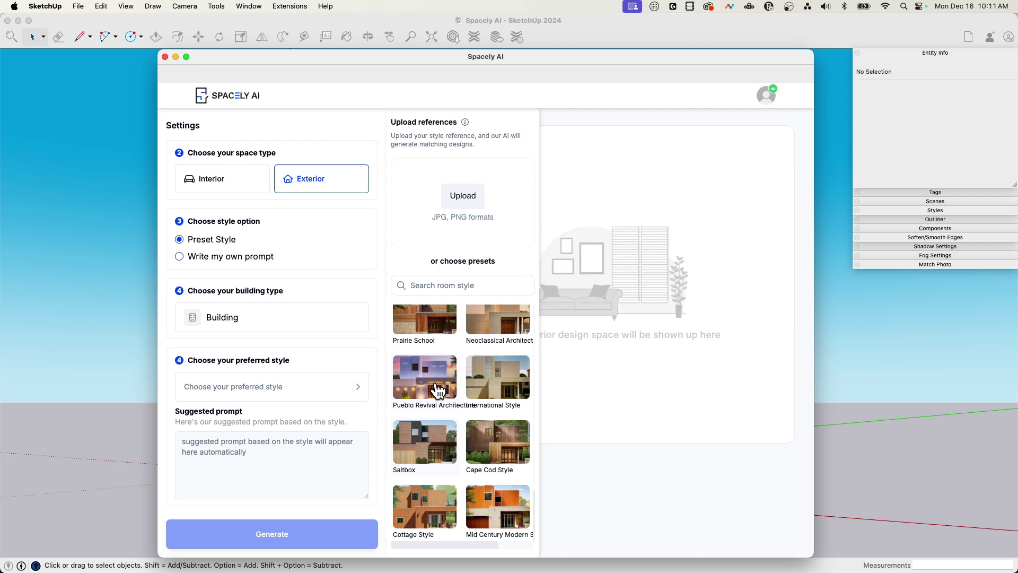
scroll(463, 470, up, 3)
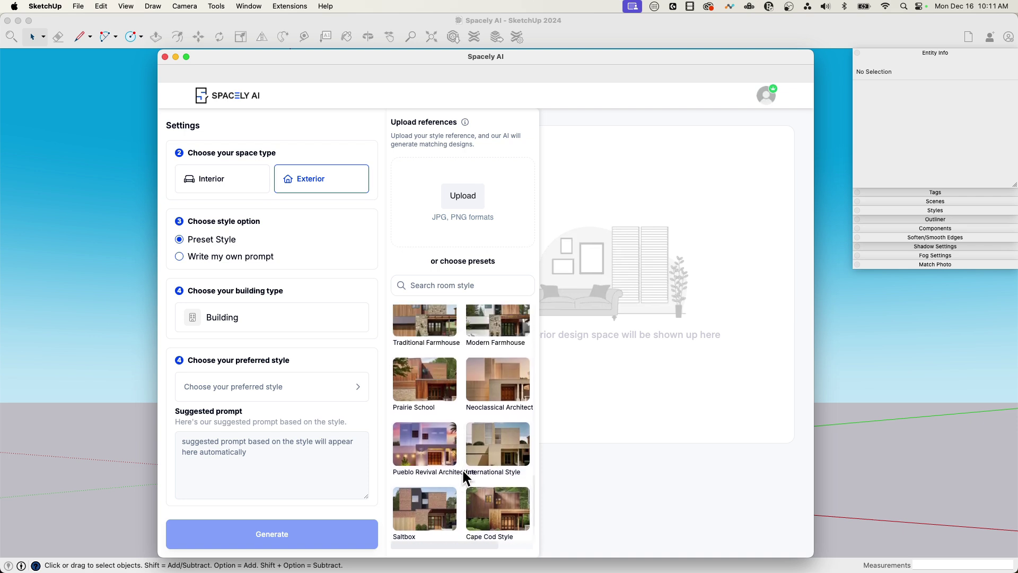
scroll(462, 472, up, 3)
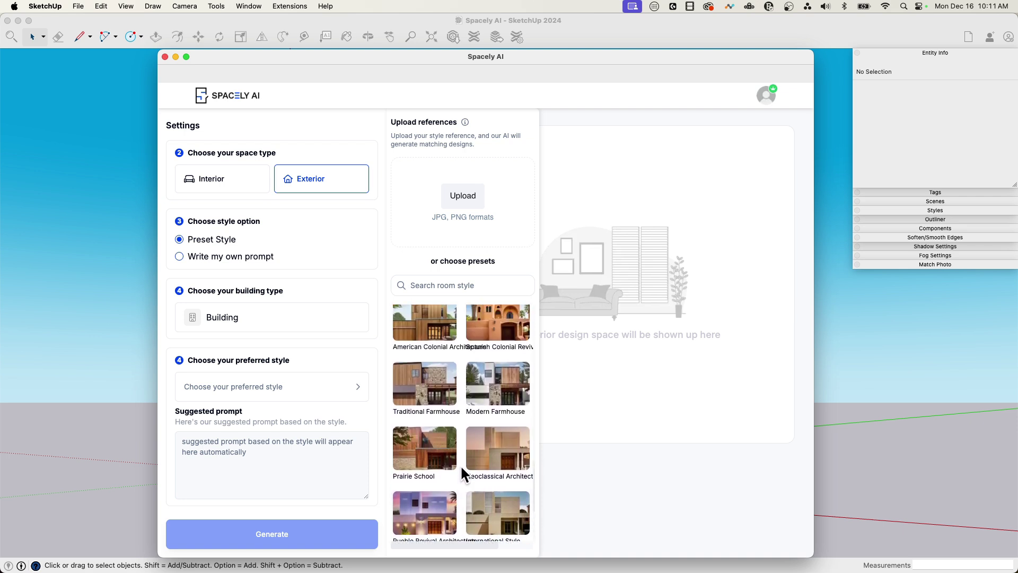
- Choose Neoclassical Architecture with the maroon, red, teal, light-blue and lavender palette
click(494, 449)
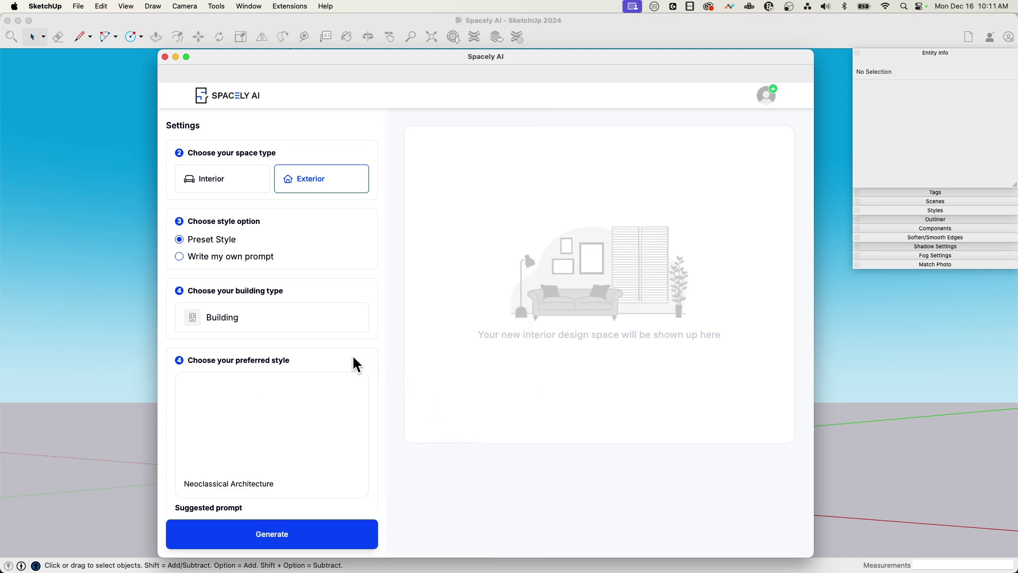
scroll(312, 402, down, 5)
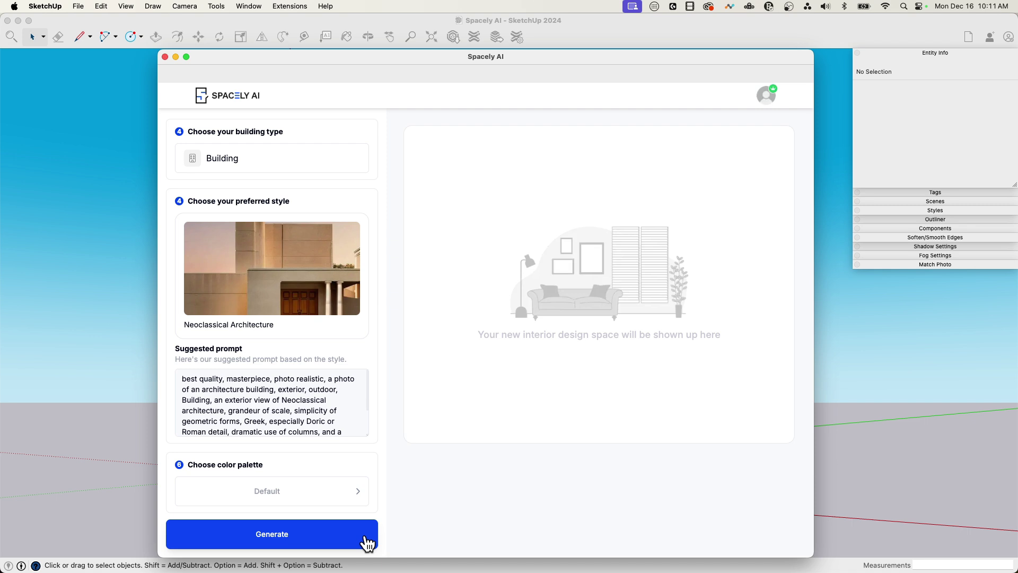
click(356, 493)
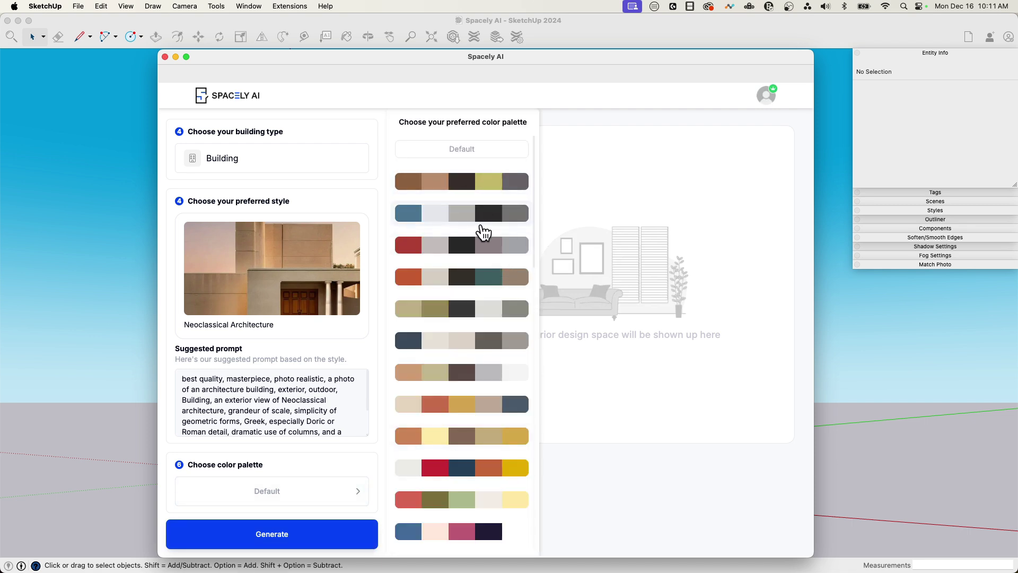
scroll(480, 292, down, 1)
scroll(479, 293, down, 15)
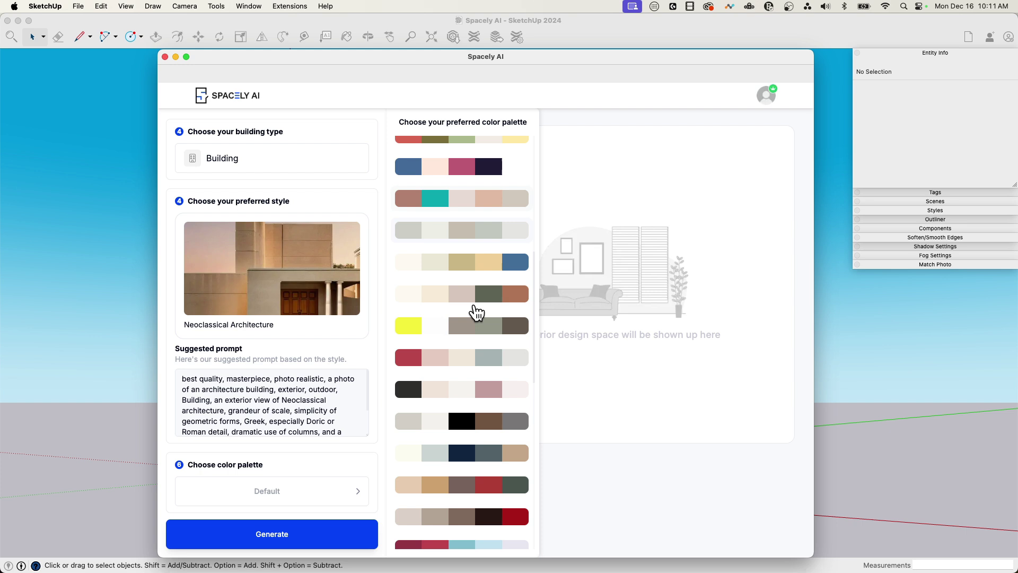
scroll(473, 313, down, 5)
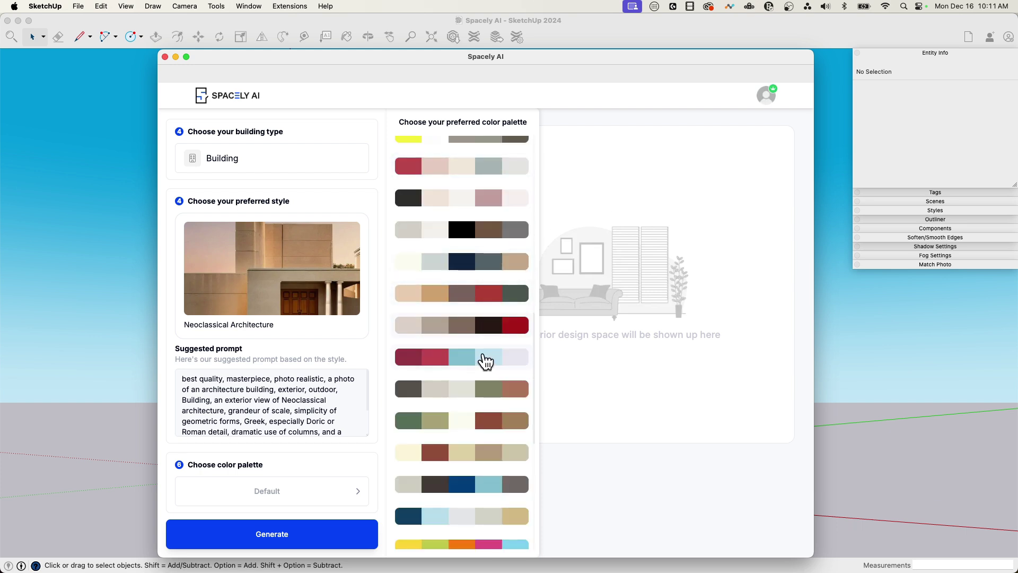
click(472, 363)
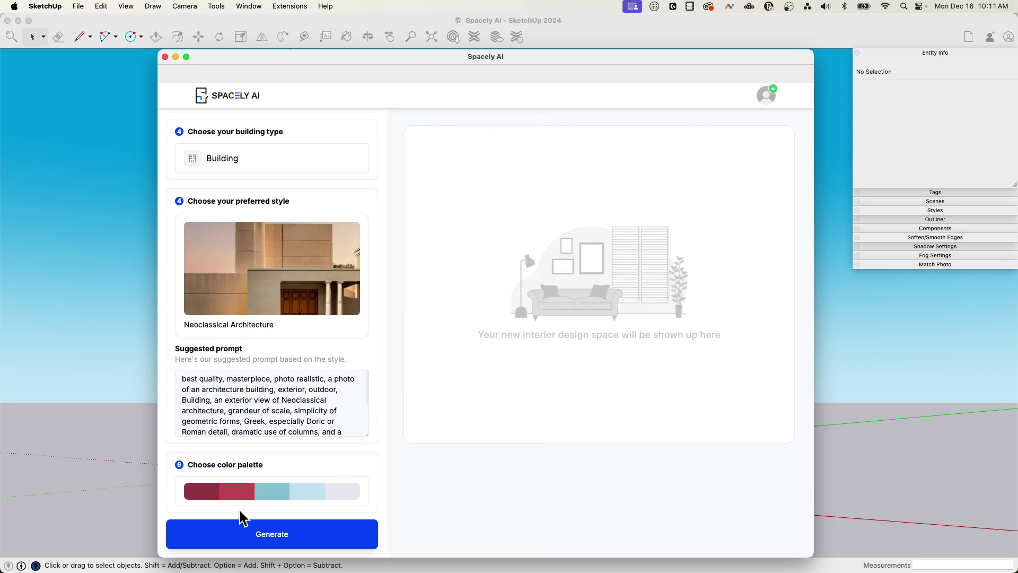
scroll(286, 440, down, 3)
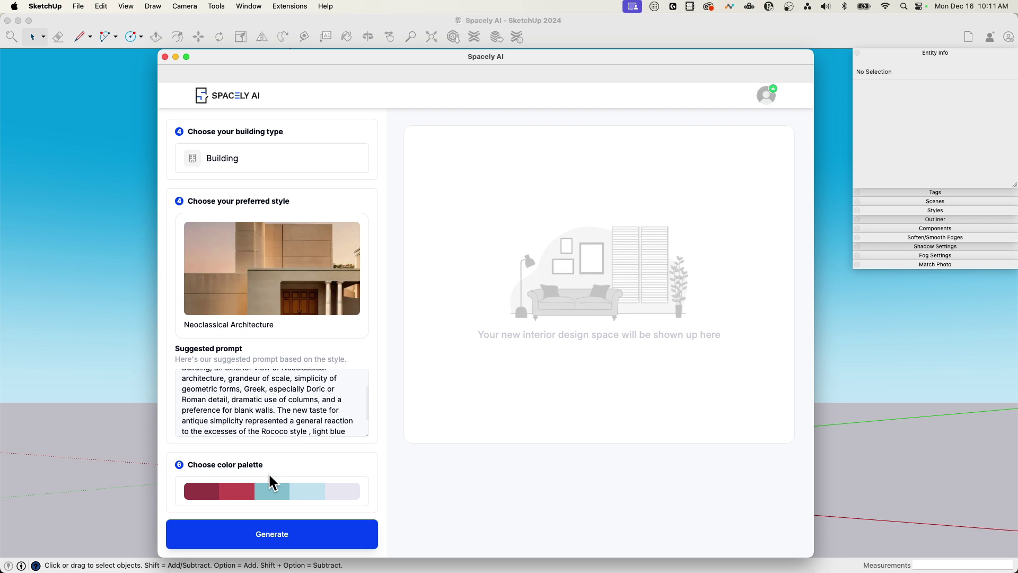
scroll(285, 427, up, 3)
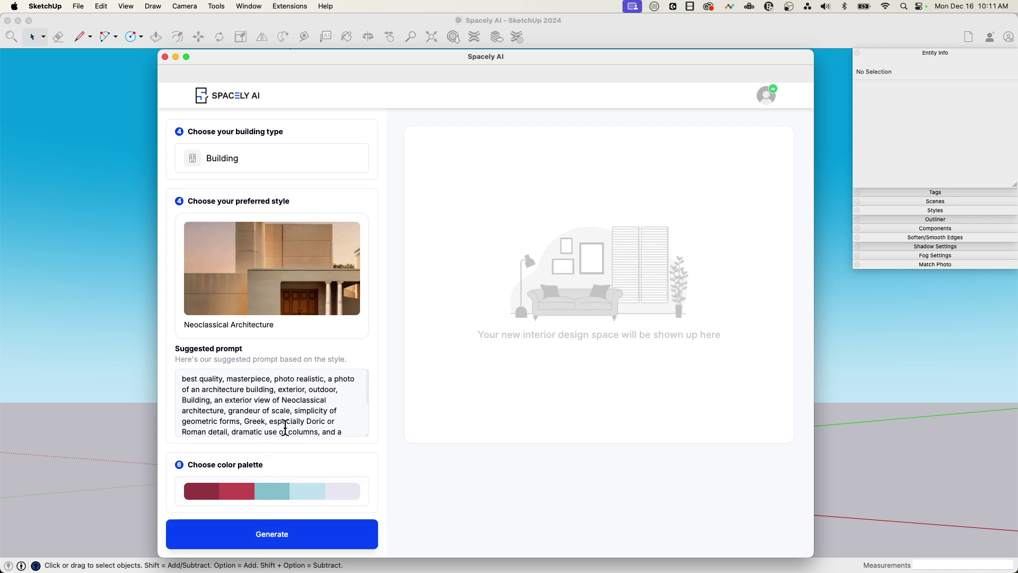
- Generate the neoclassical renders and drag the compare slider across the first result
click(251, 539)
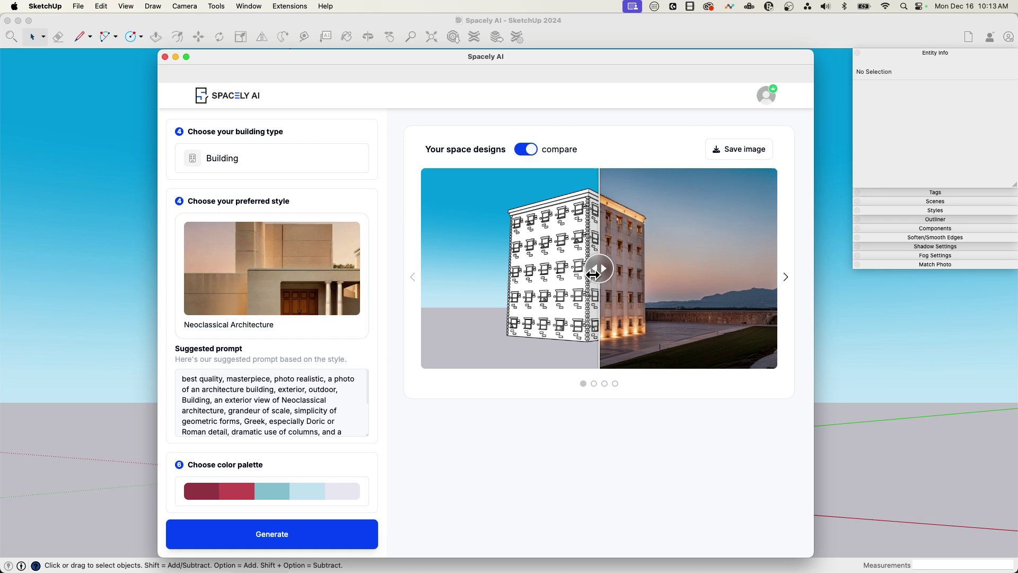
mouse_move(597, 269)
mouse_down()
mouse_move(447, 266)
mouse_move(775, 268)
mouse_move(489, 254)
mouse_move(433, 239)
mouse_up()
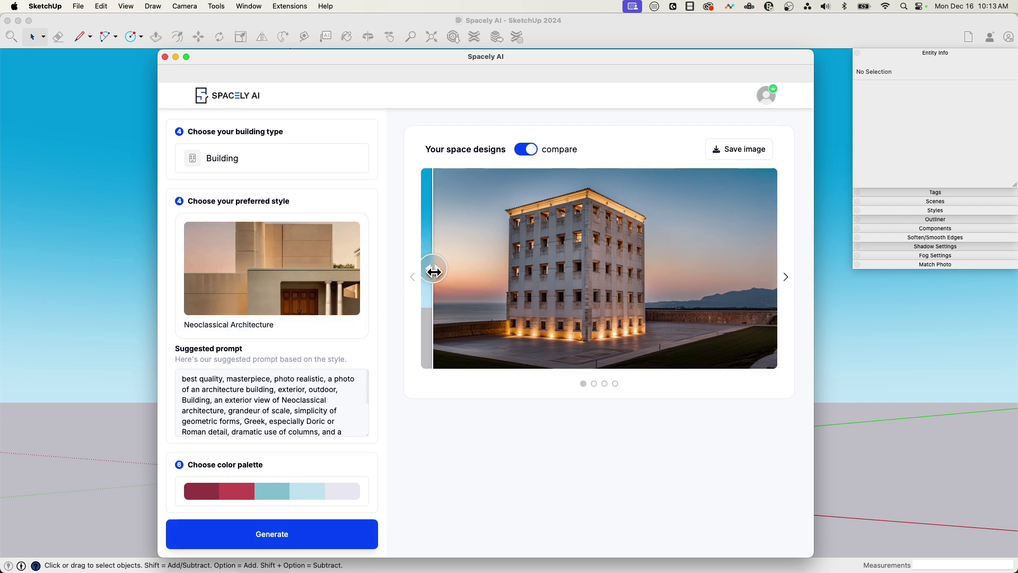
mouse_move(434, 271)
mouse_down()
mouse_move(734, 272)
mouse_move(454, 273)
mouse_move(697, 286)
mouse_move(537, 270)
mouse_move(684, 272)
mouse_move(481, 270)
mouse_move(670, 269)
mouse_move(418, 255)
mouse_move(700, 267)
mouse_up()
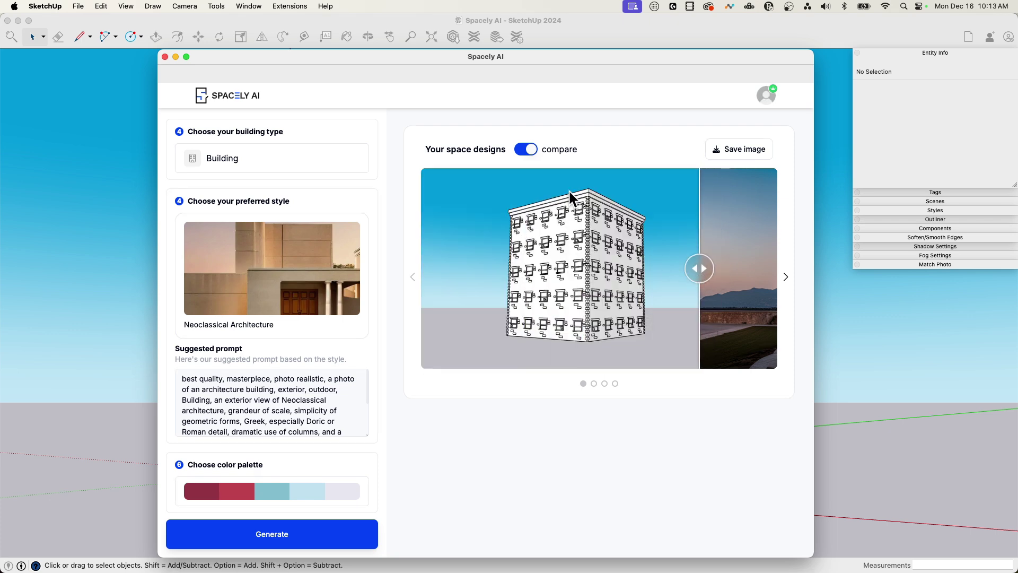
- Turn off comparison and view all four Neoclassical designs, ending on the first
click(528, 158)
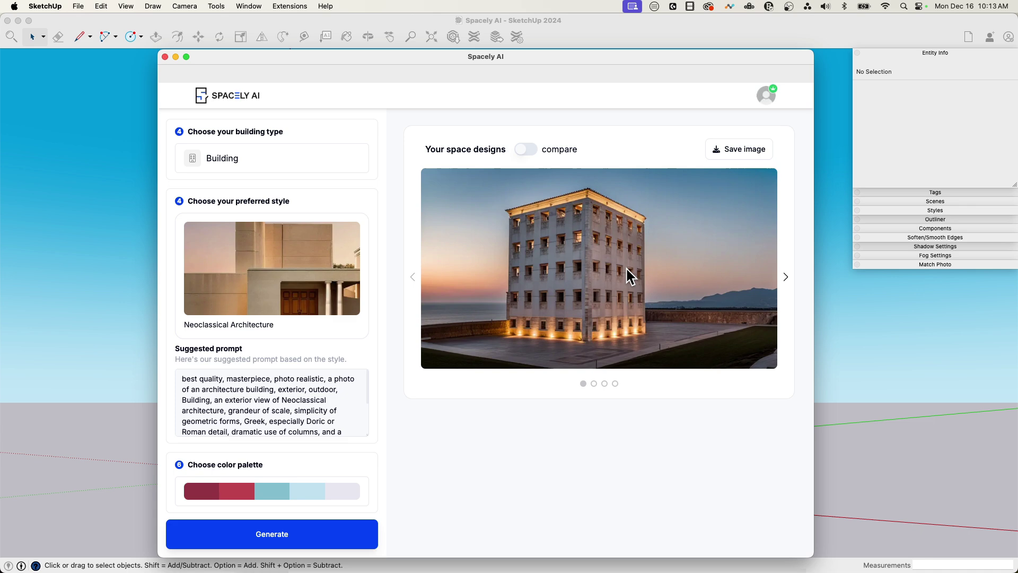
click(786, 278)
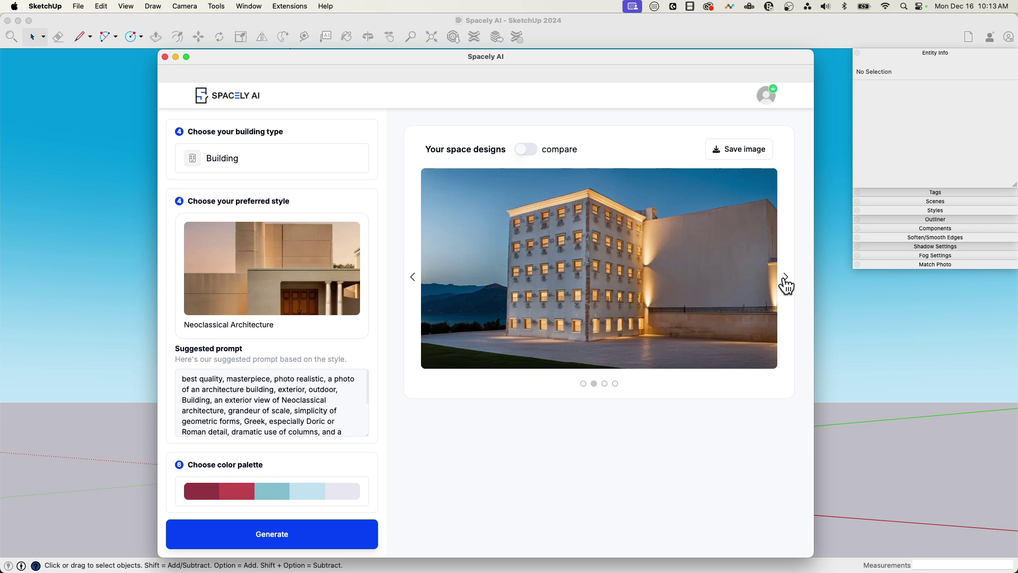
click(785, 278)
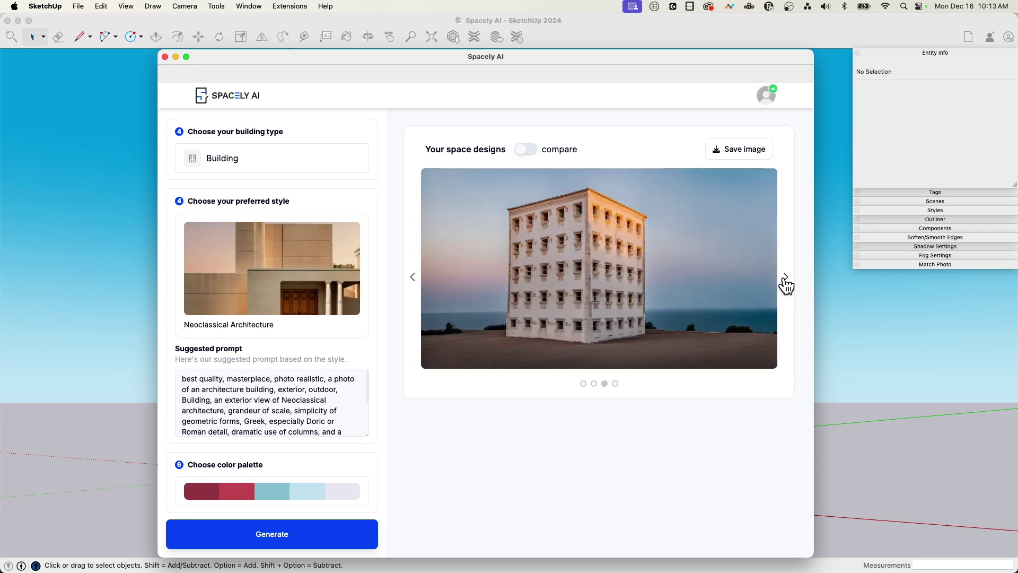
click(785, 278)
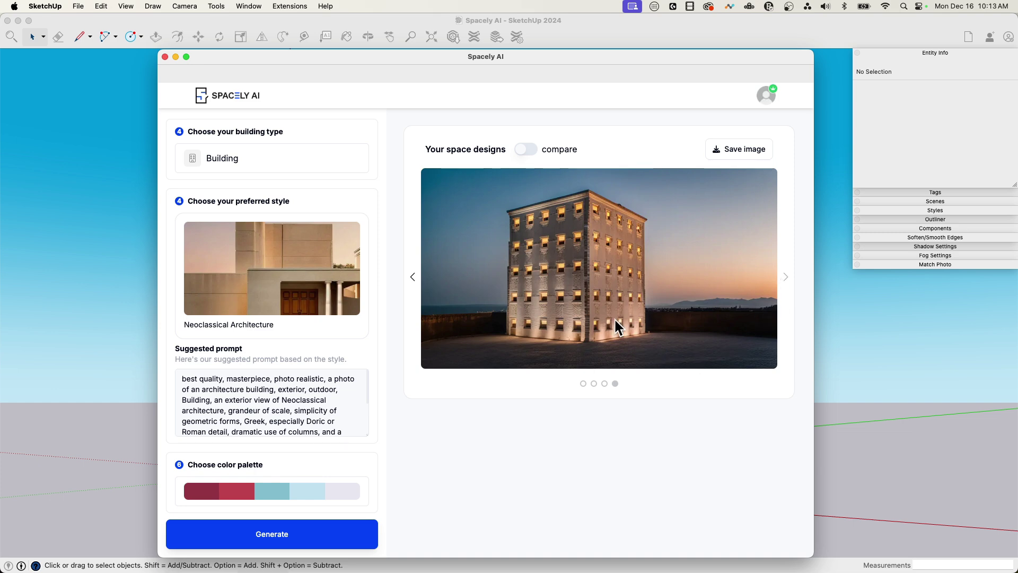
click(583, 384)
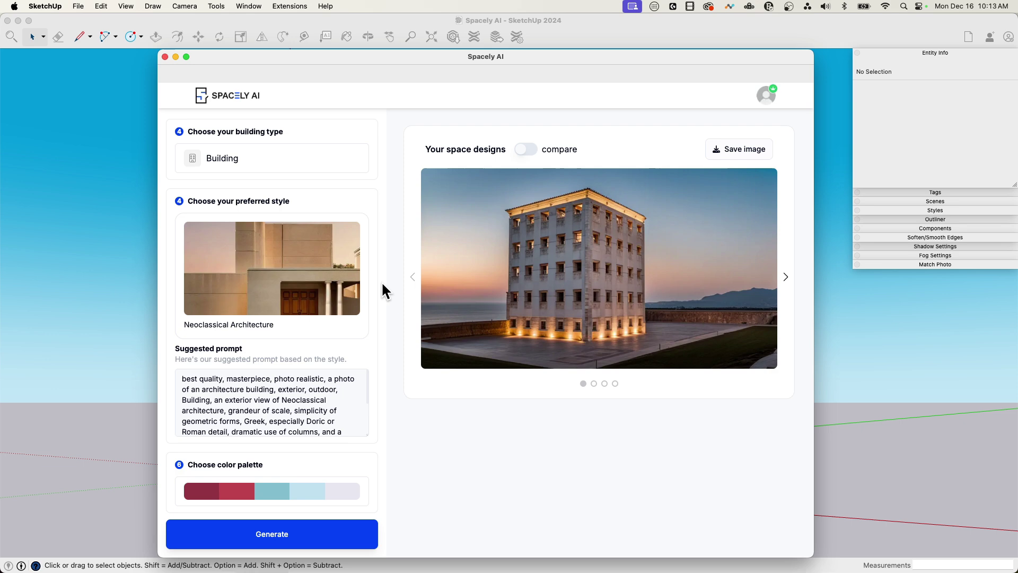
- Change the building type from Building to Hospital
scroll(289, 365, up, 2)
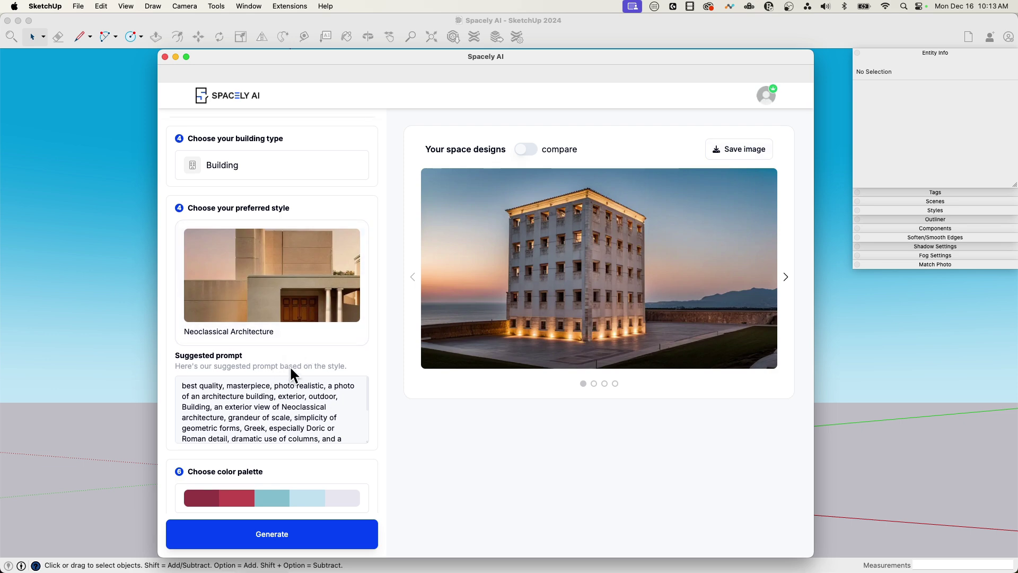
scroll(268, 360, up, 10)
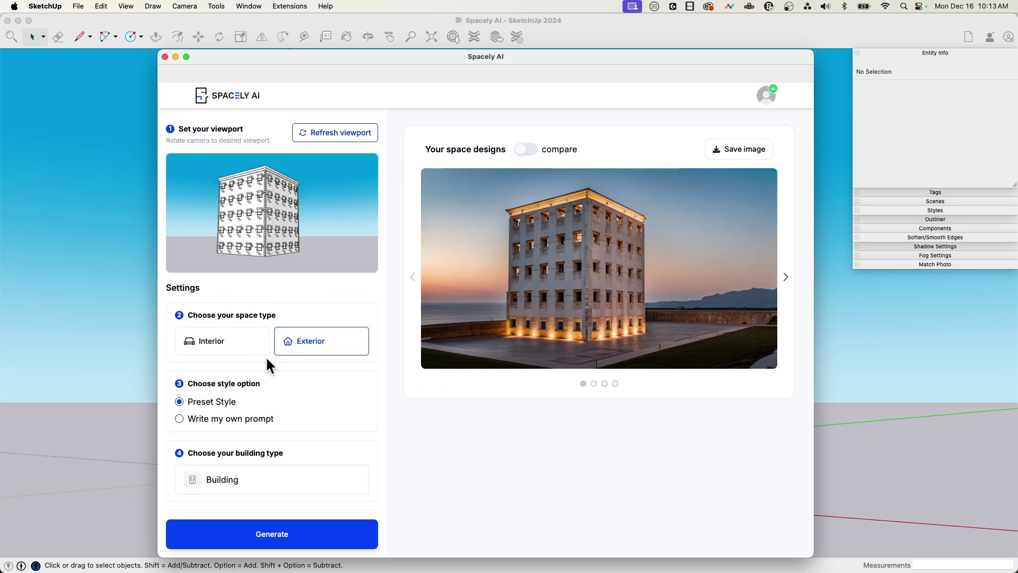
scroll(264, 372, down, 5)
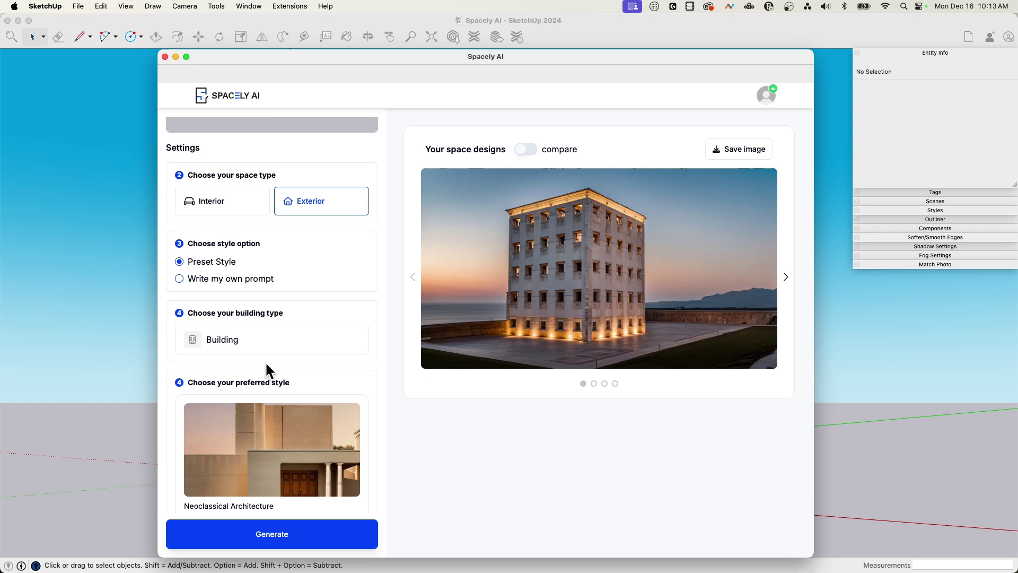
click(271, 348)
click(425, 219)
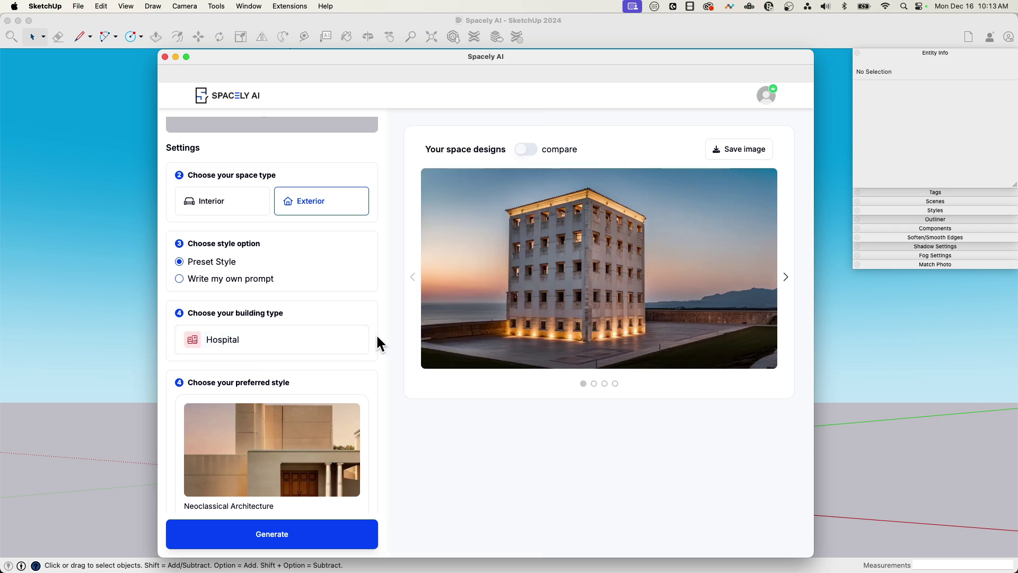
- Change the preferred style to Modern and browse the colour palettes
scroll(285, 410, down, 1)
scroll(285, 409, down, 2)
click(297, 386)
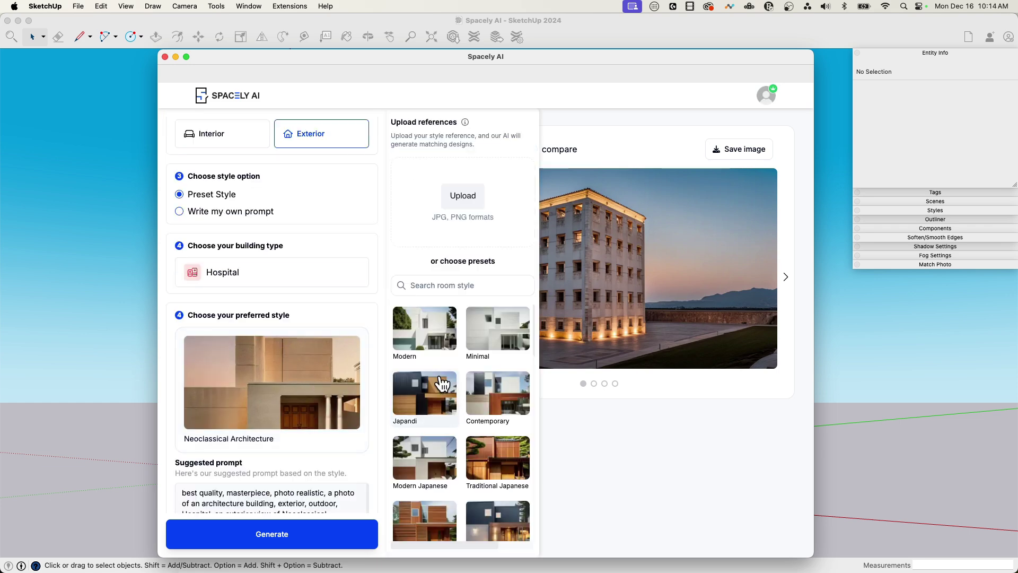
click(434, 332)
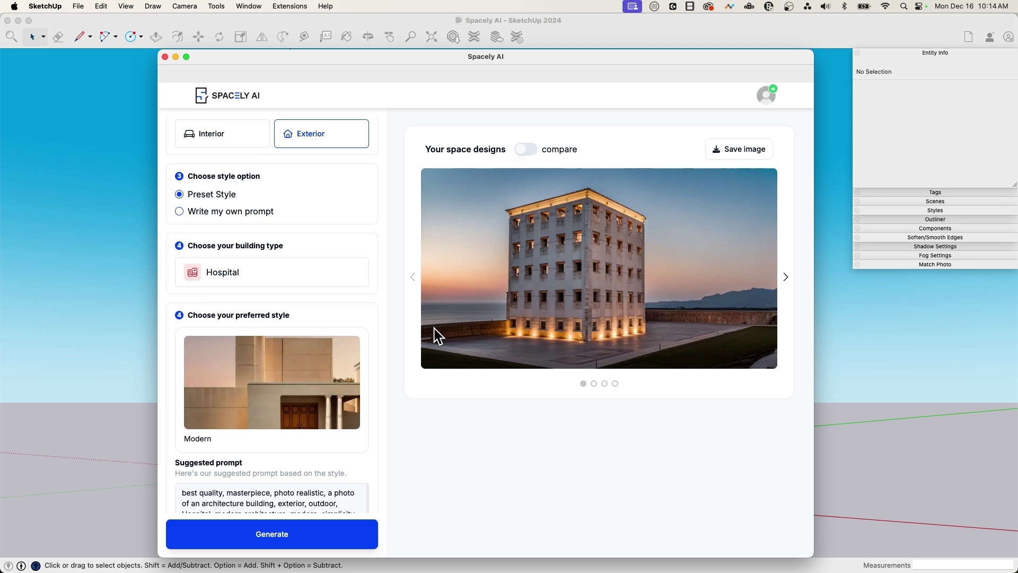
scroll(217, 432, down, 4)
click(281, 493)
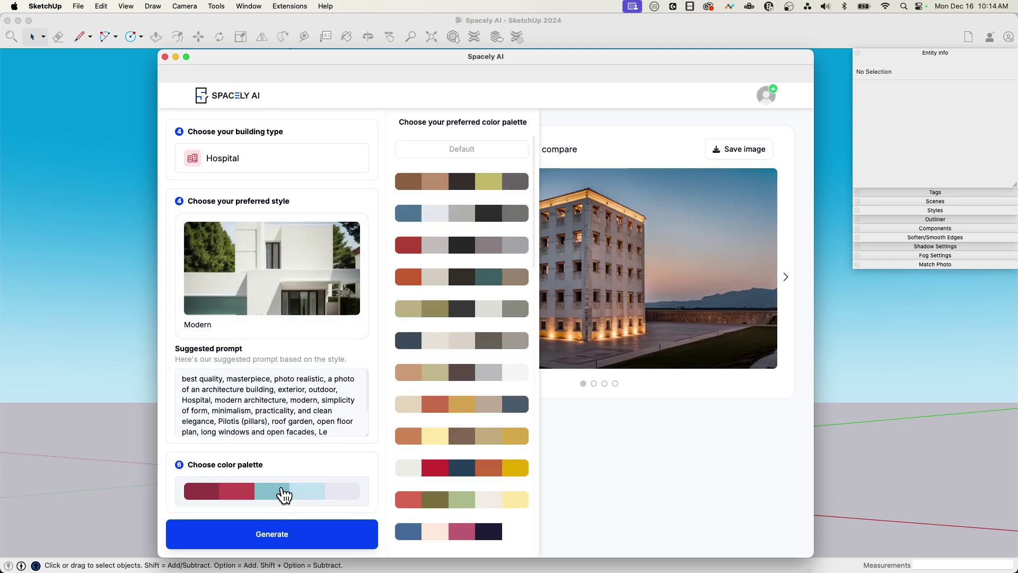
scroll(452, 436, down, 7)
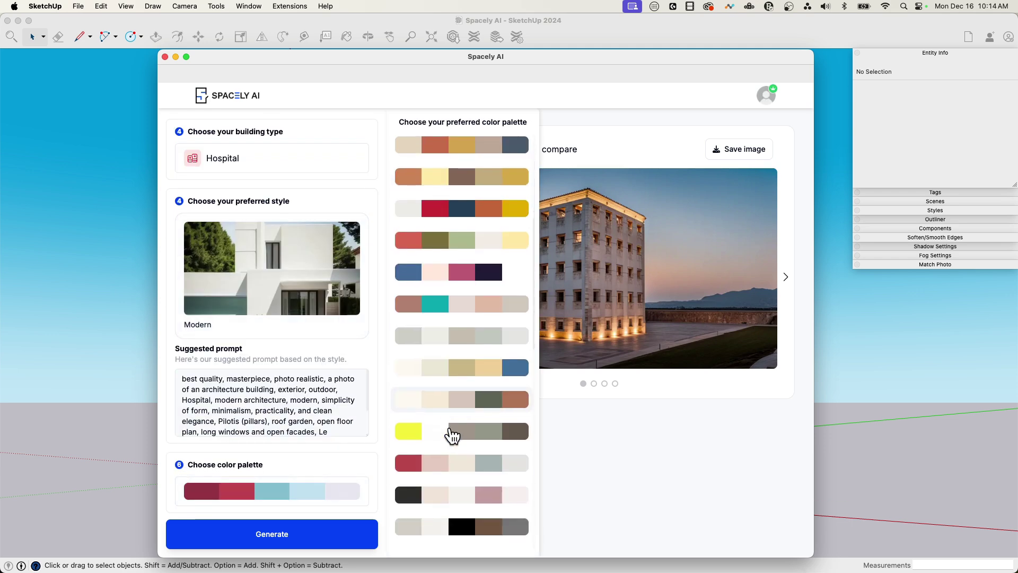
scroll(453, 436, down, 10)
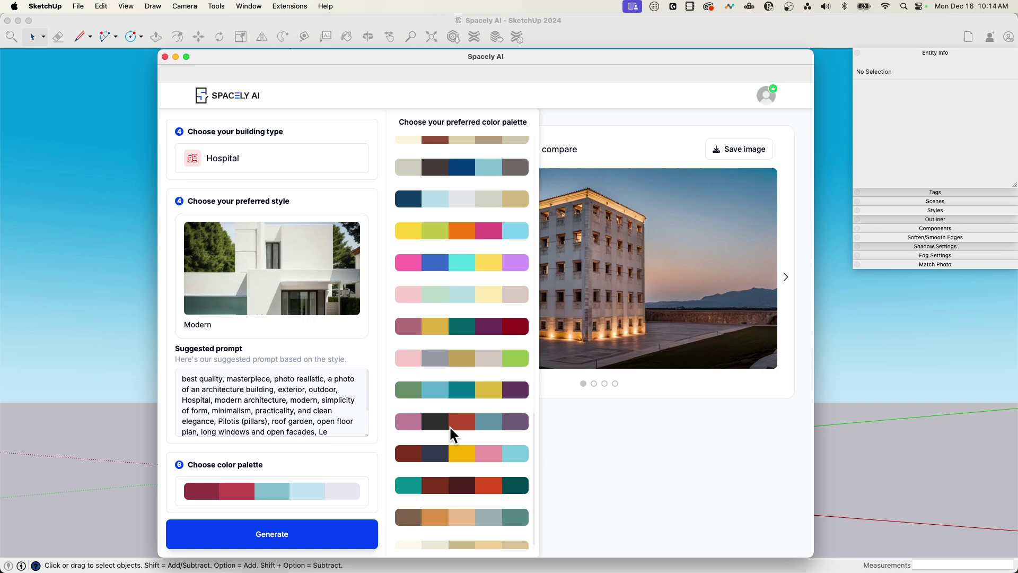
scroll(452, 436, up, 4)
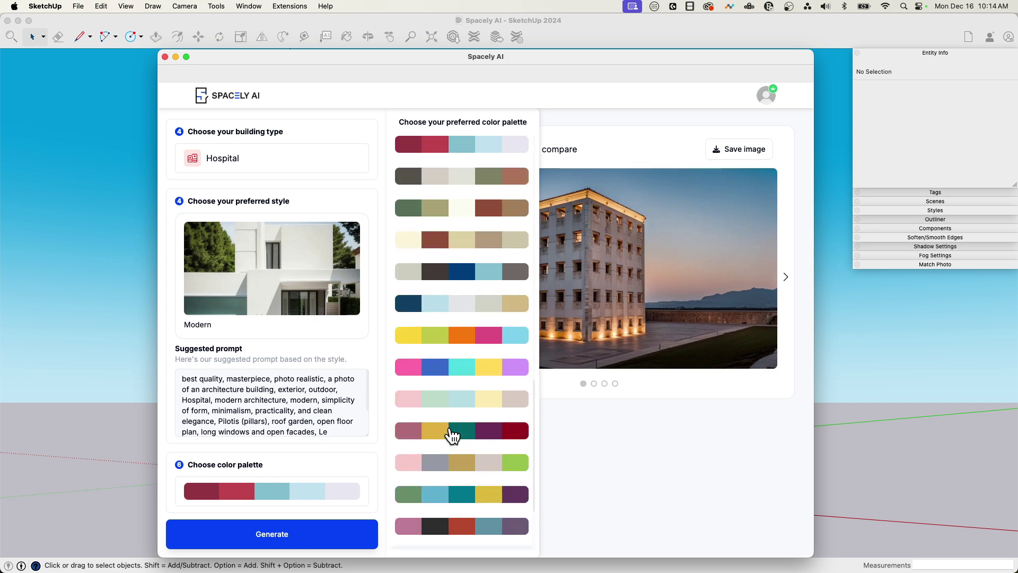
scroll(453, 435, up, 12)
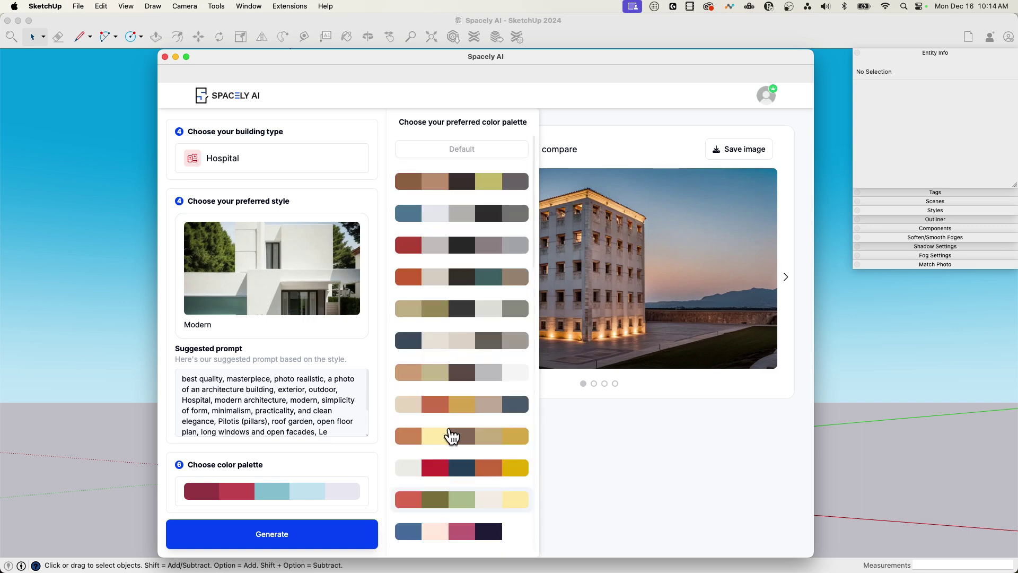
scroll(453, 436, down, 6)
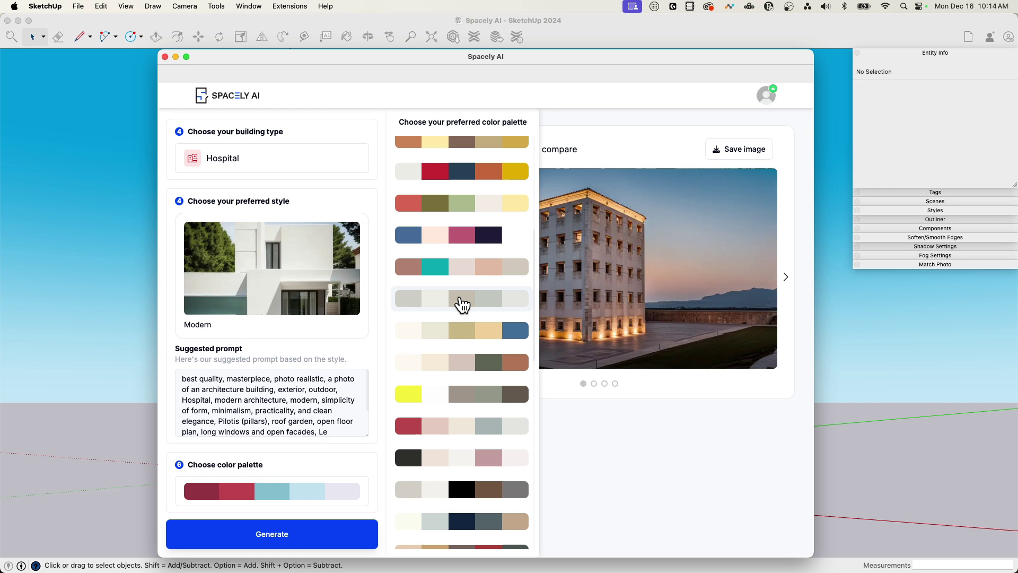
- Generate Modern hospital renders with the muted grey palette, comparison off
click(470, 298)
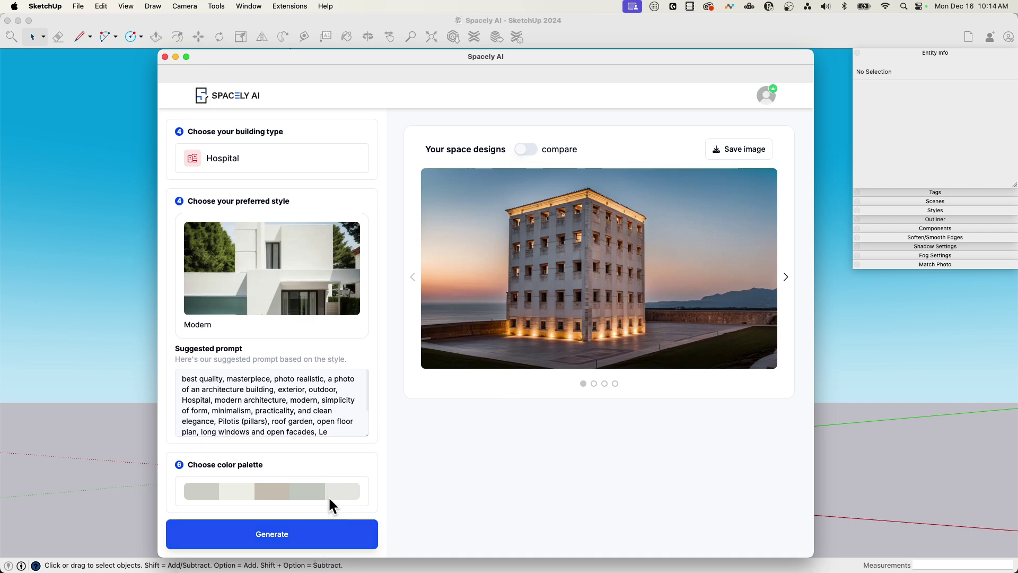
click(333, 535)
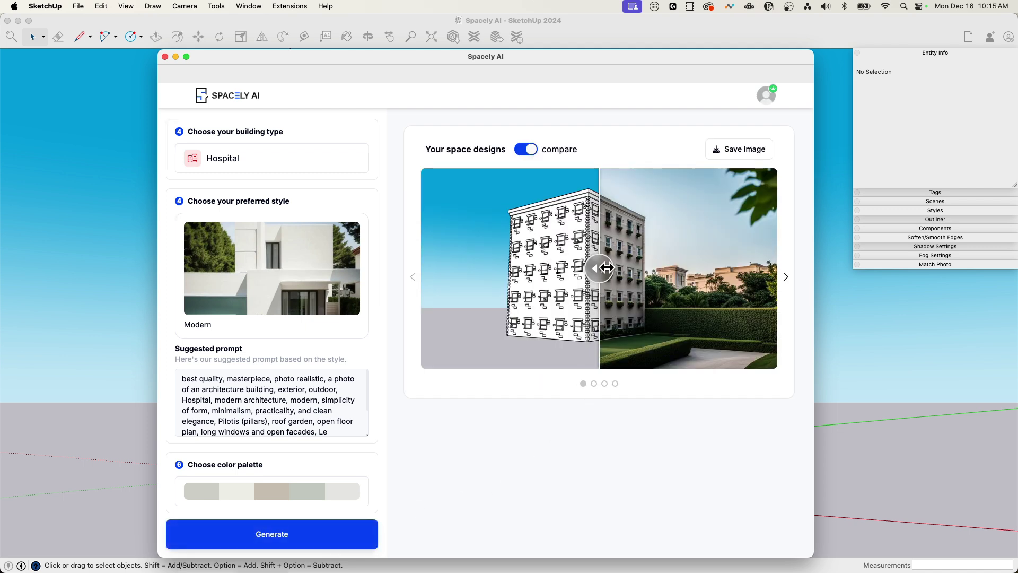
click(533, 152)
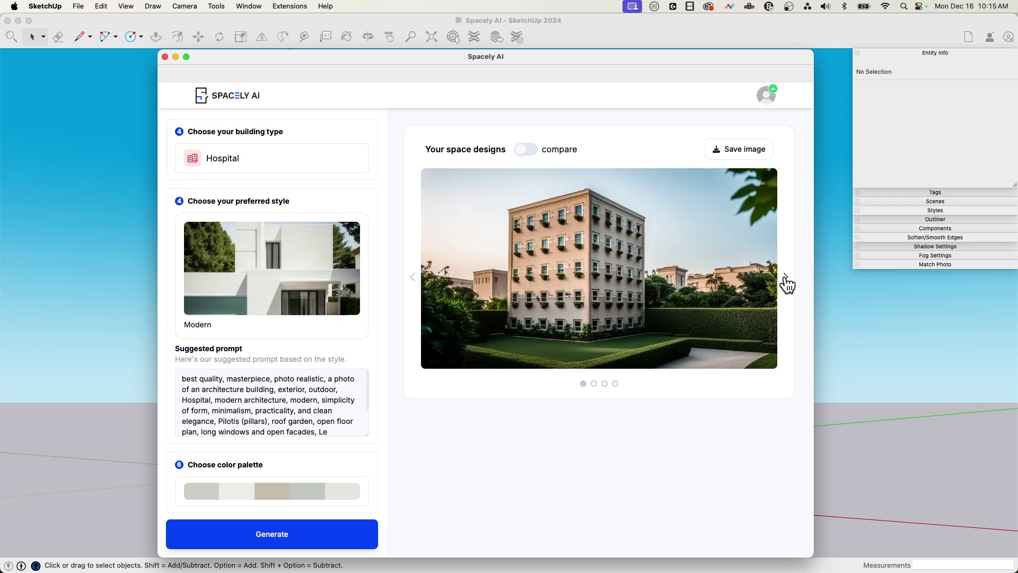
- View the second, third and fourth Modern hospital designs, then return to the first
click(785, 280)
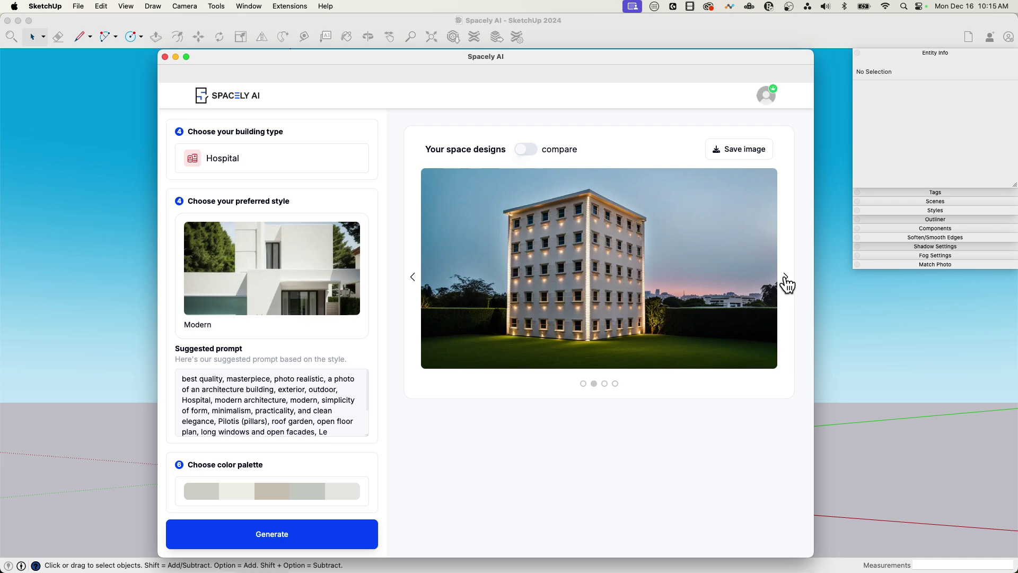
click(785, 279)
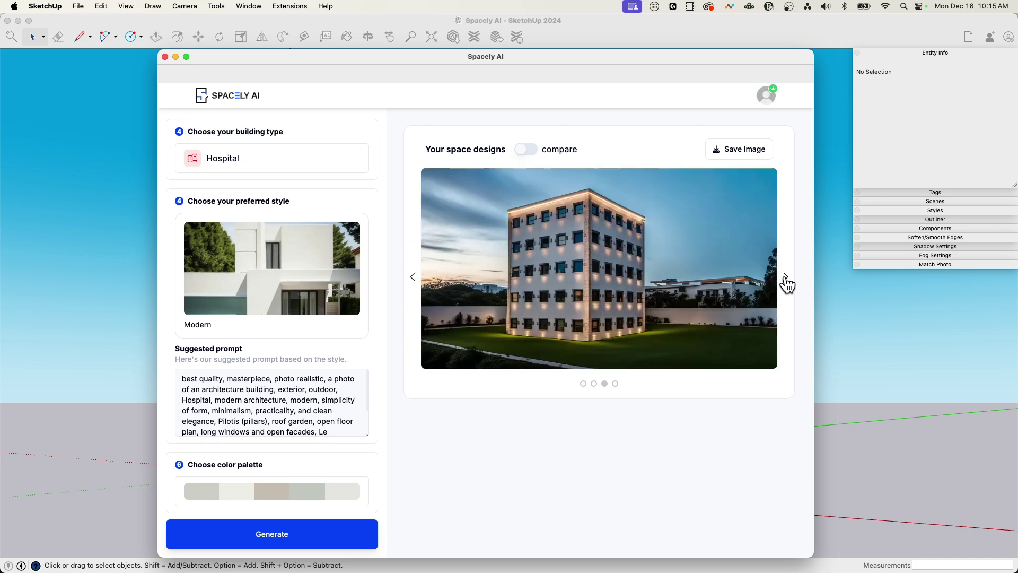
click(785, 279)
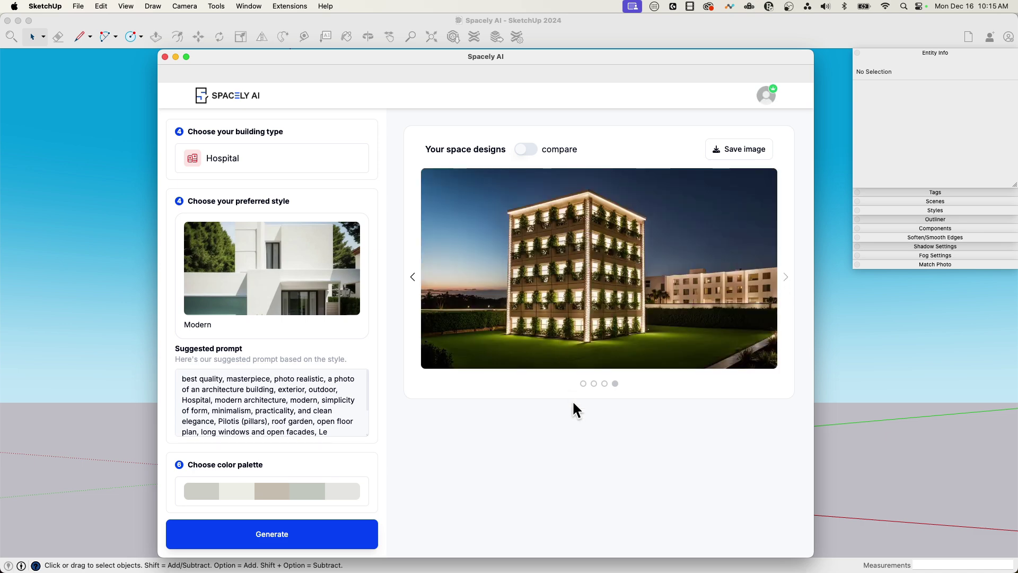
click(583, 386)
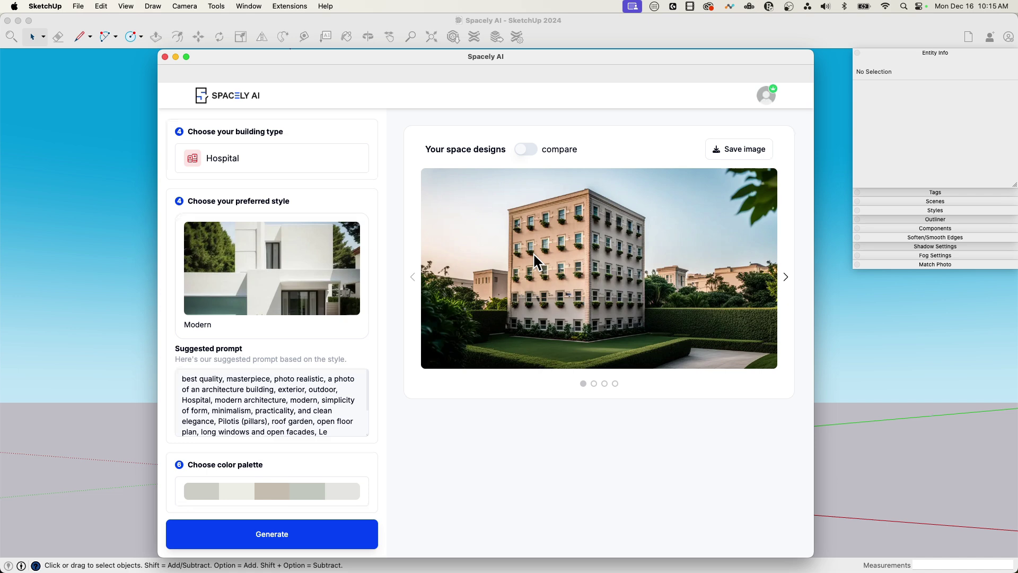
- Choose the Mediterranean Revival Architecture preset style
scroll(297, 320, up, 1)
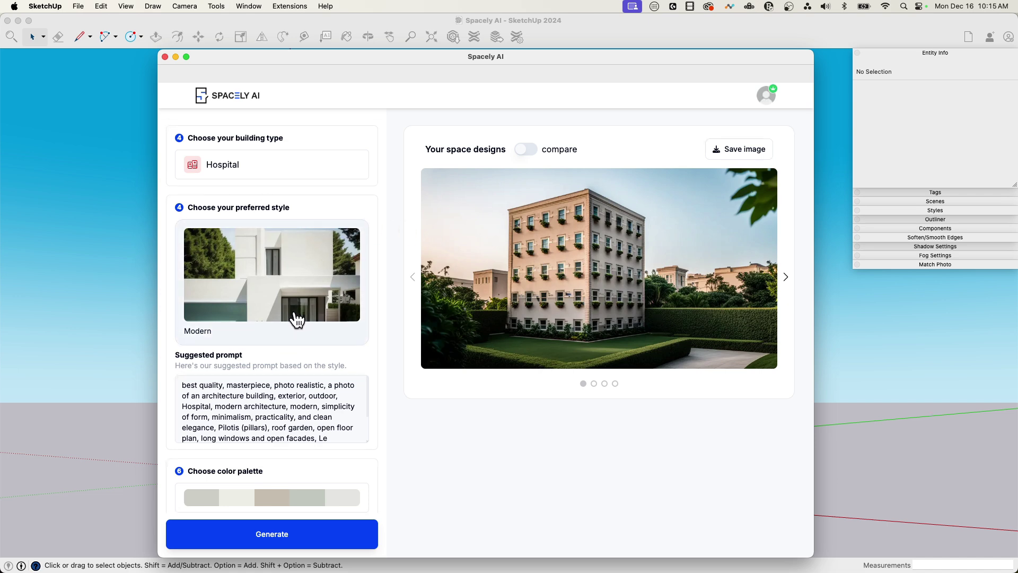
scroll(297, 320, up, 2)
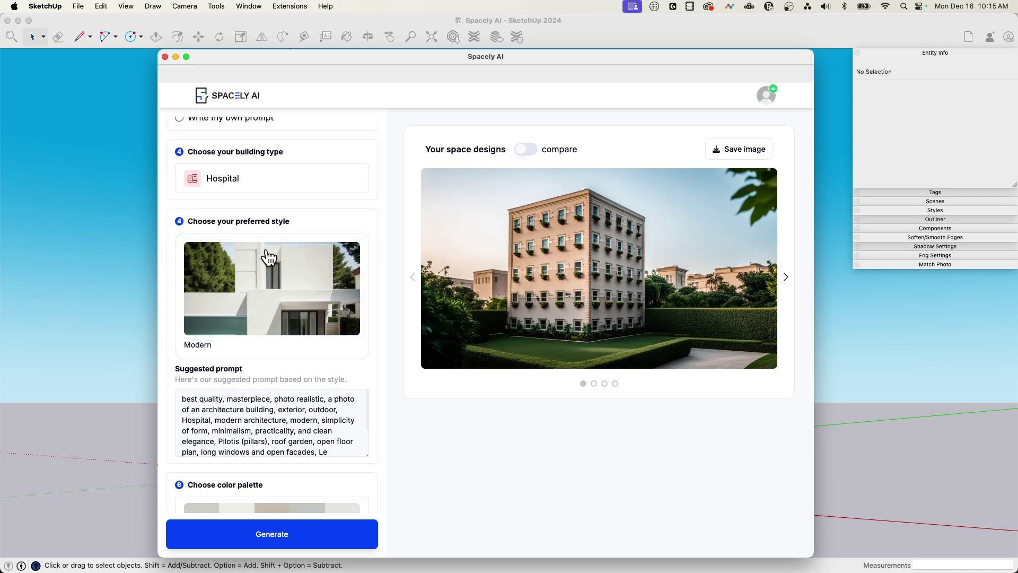
scroll(277, 282, down, 2)
click(275, 284)
scroll(501, 427, down, 5)
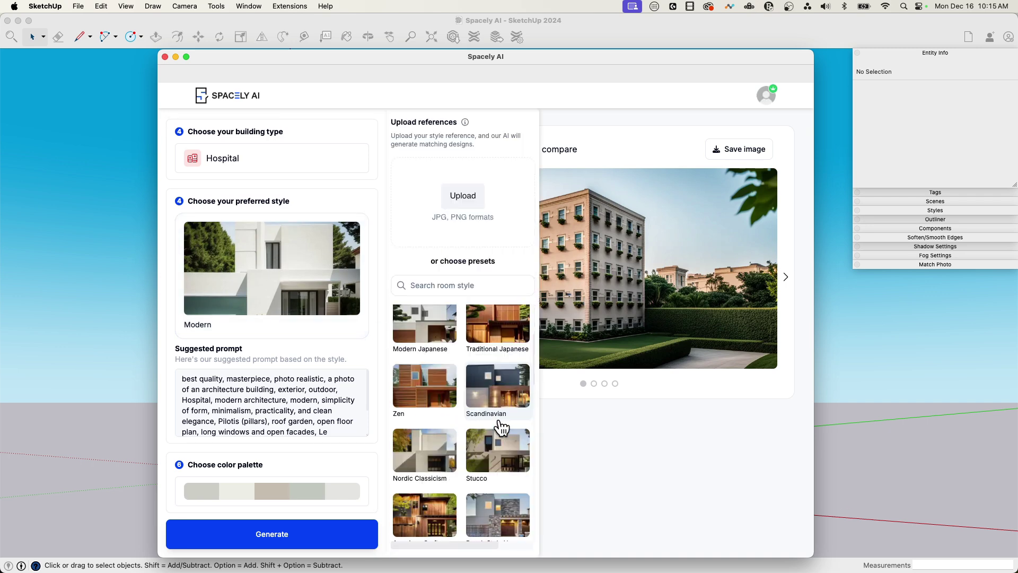
scroll(440, 453, down, 5)
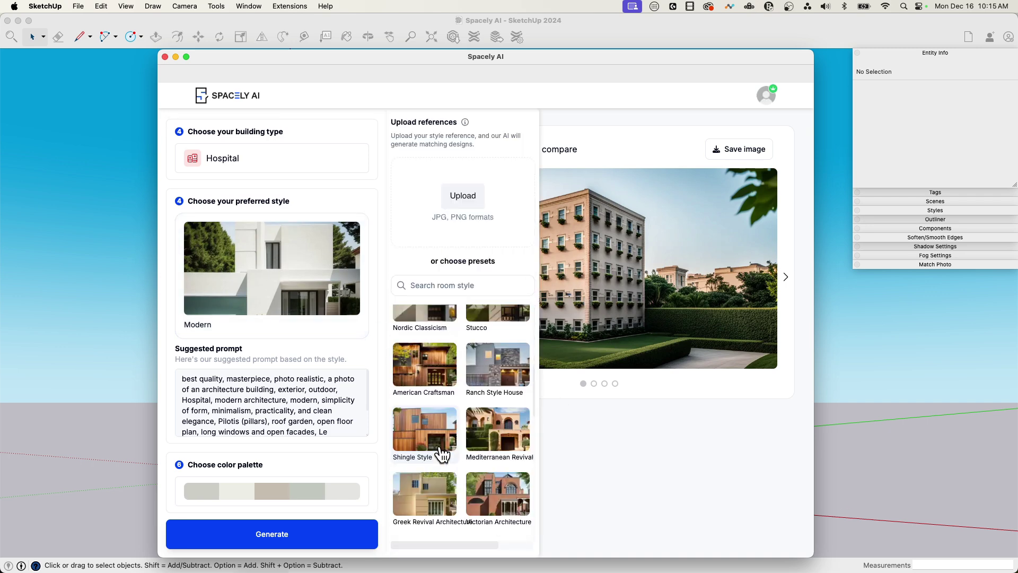
click(498, 430)
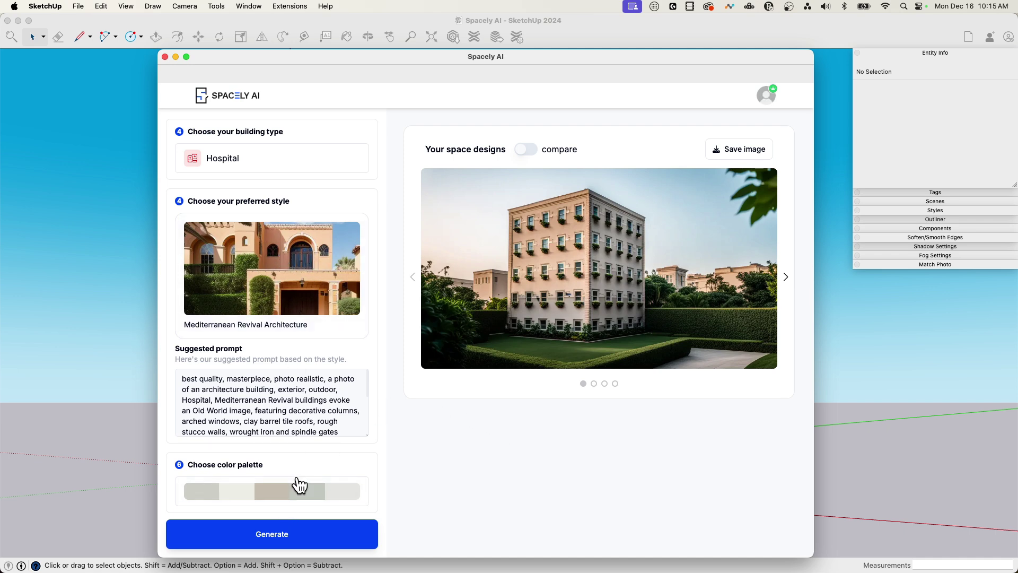
- Apply the white, red, navy, orange and yellow palette and generate the designs
click(306, 501)
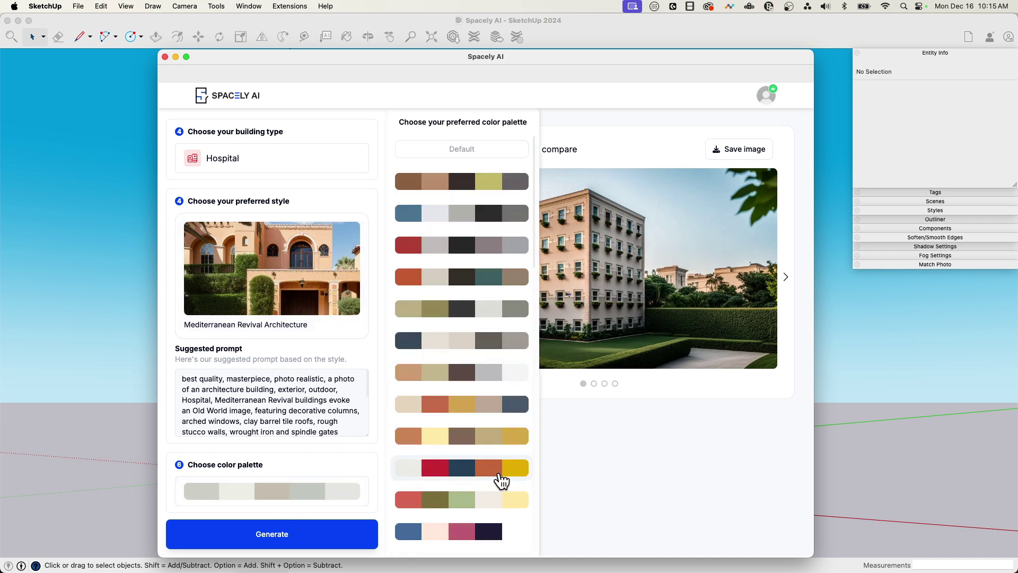
click(499, 478)
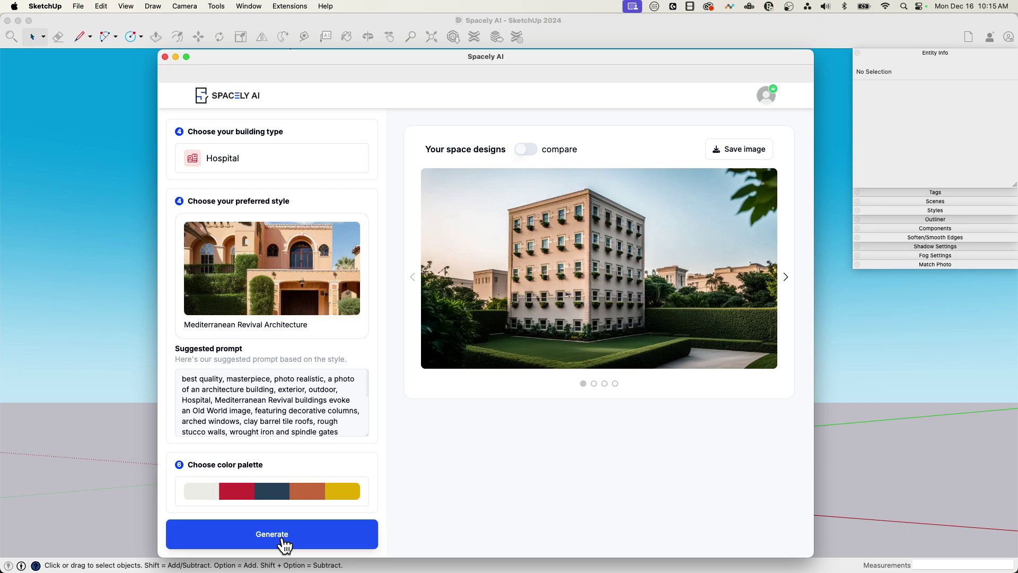
click(311, 541)
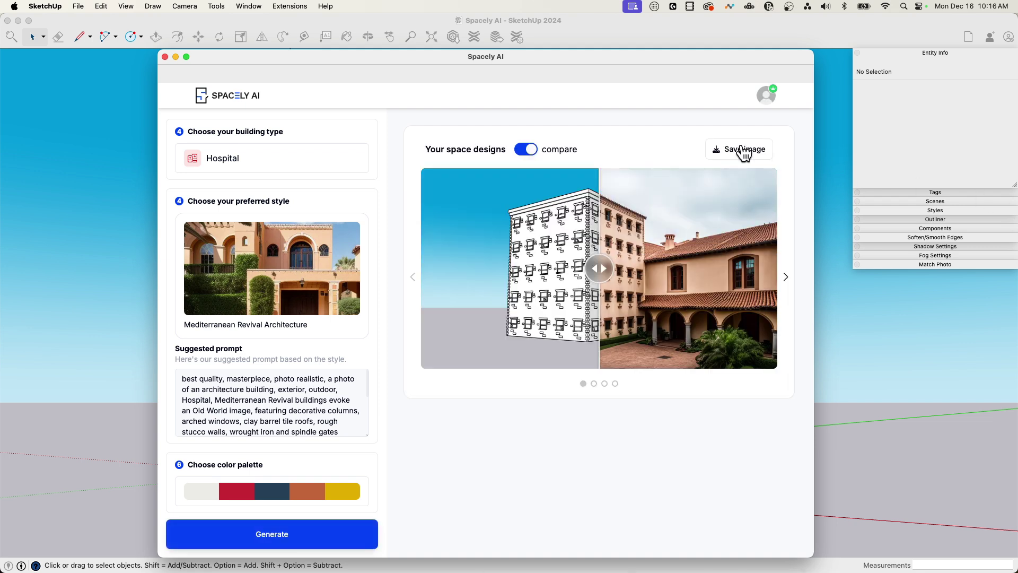
- With comparison off, step through Mediterranean designs 2, 3 and 4, ending on the stucco-wing render
click(525, 150)
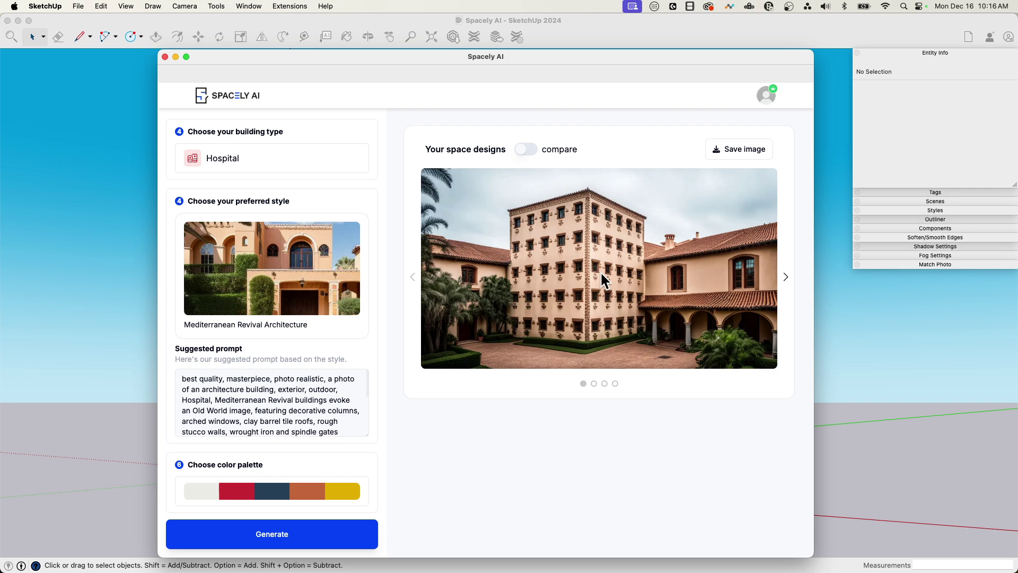
click(785, 276)
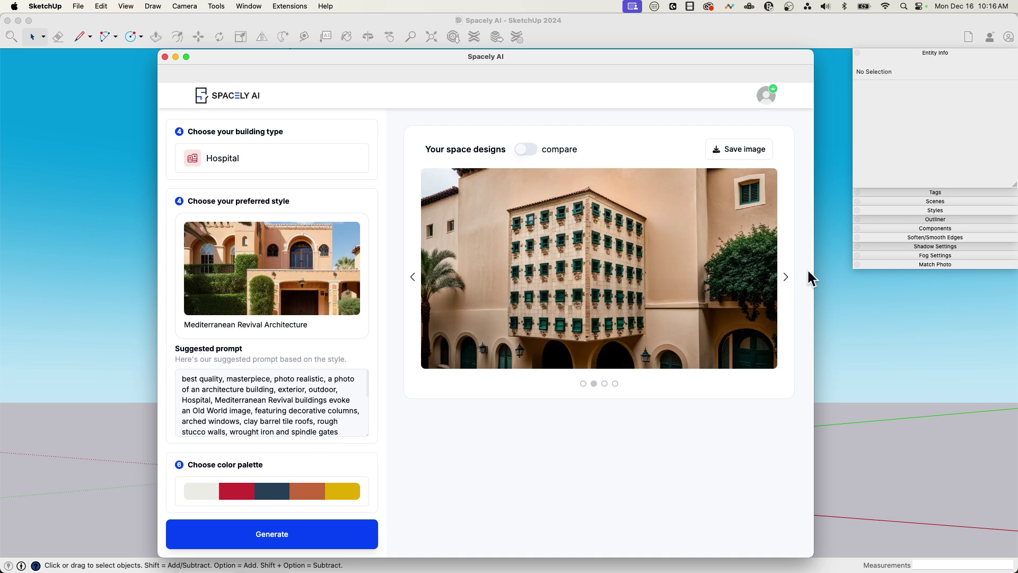
click(785, 279)
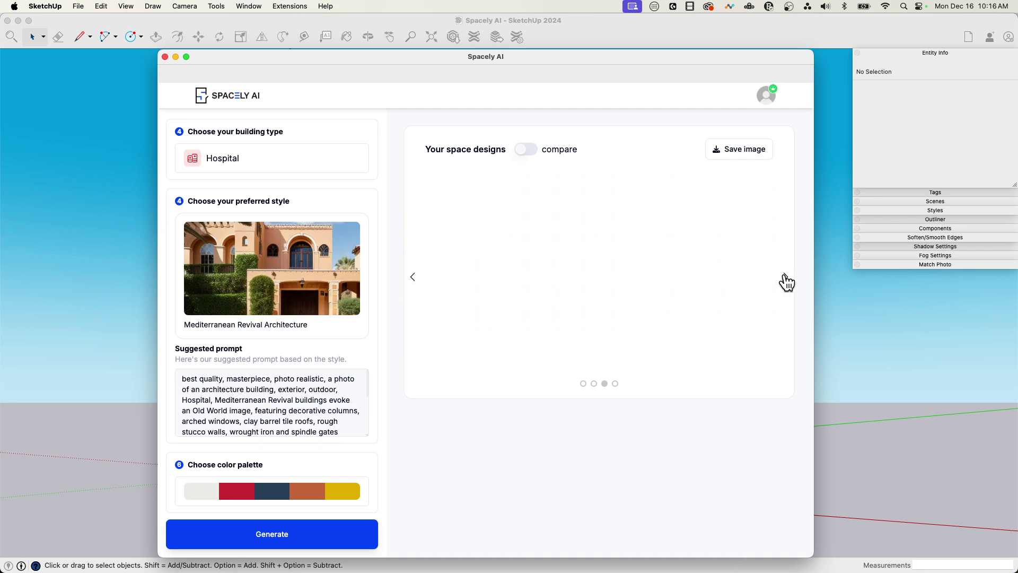
click(786, 278)
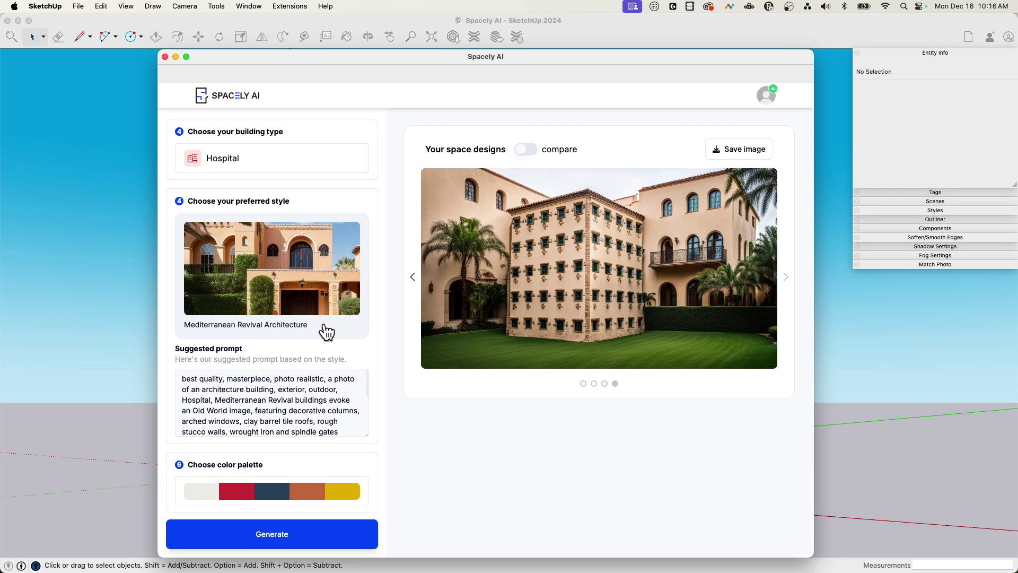
- Pick the Contemporary preset style in Spacely AI and generate new hospital designs
click(339, 295)
scroll(513, 366, down, 2)
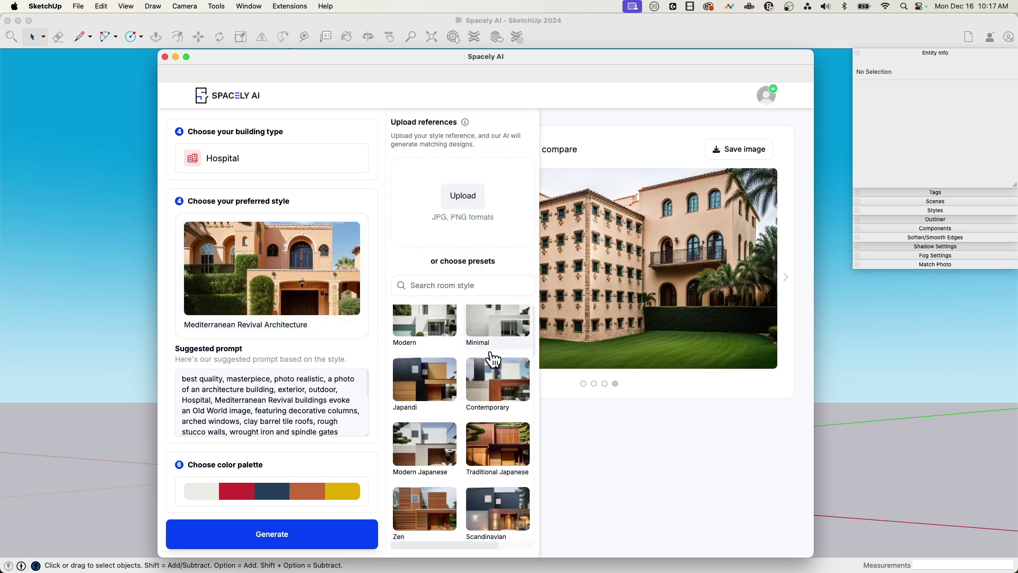
click(515, 368)
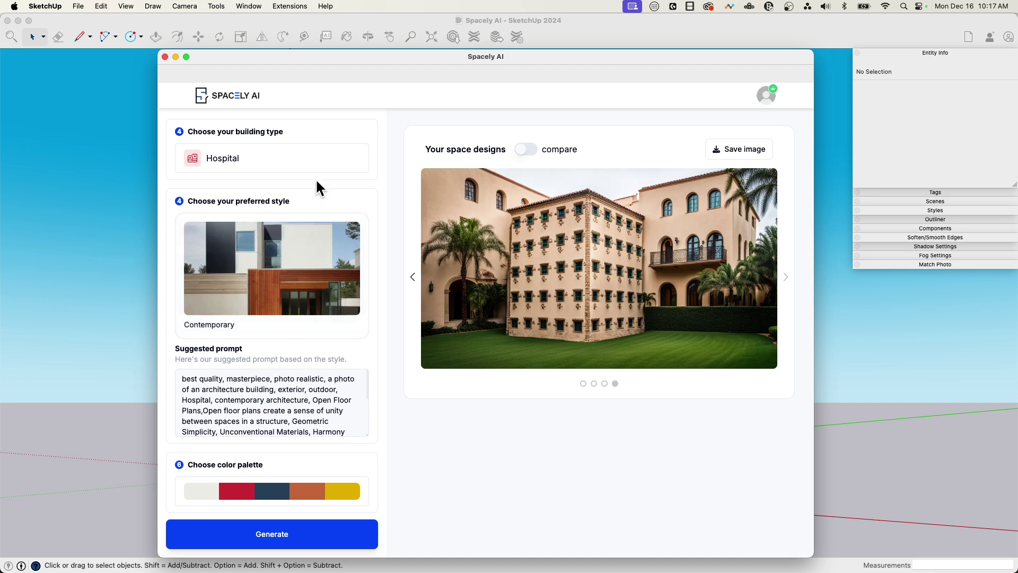
click(337, 530)
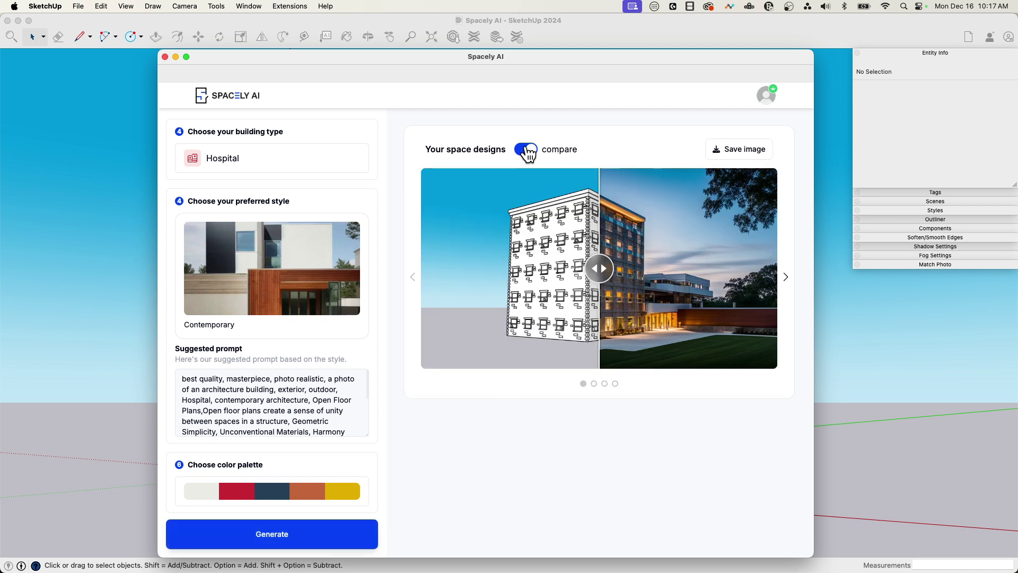
- With comparison off, view Contemporary designs 2, 3 and 4, then return to the dusk brick tower
click(528, 154)
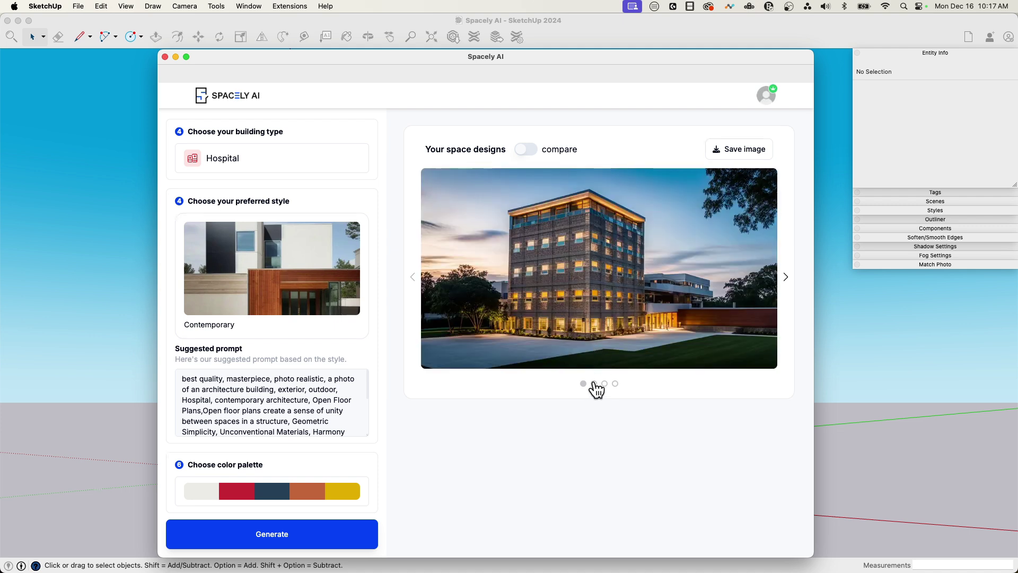
click(594, 383)
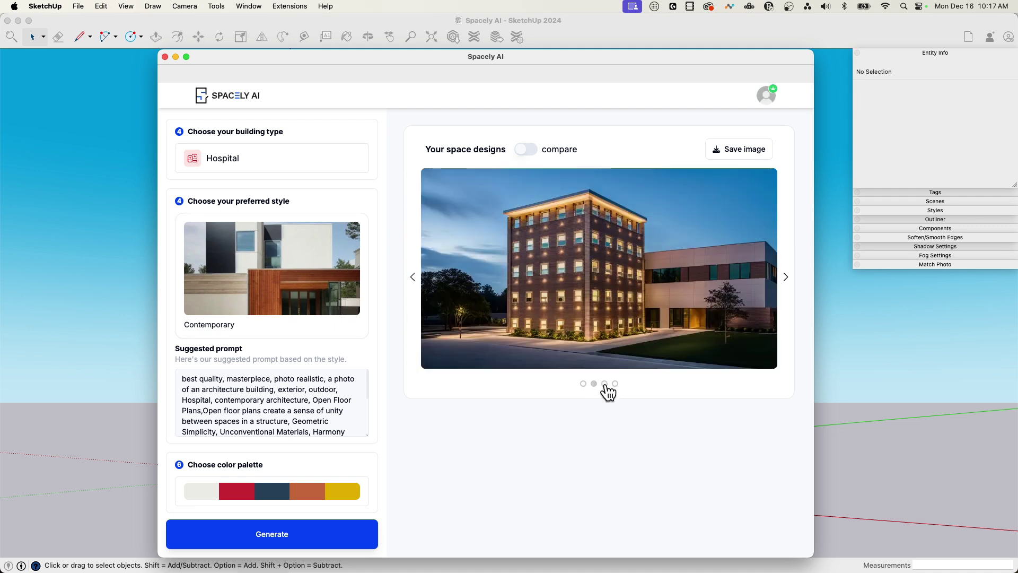
click(604, 383)
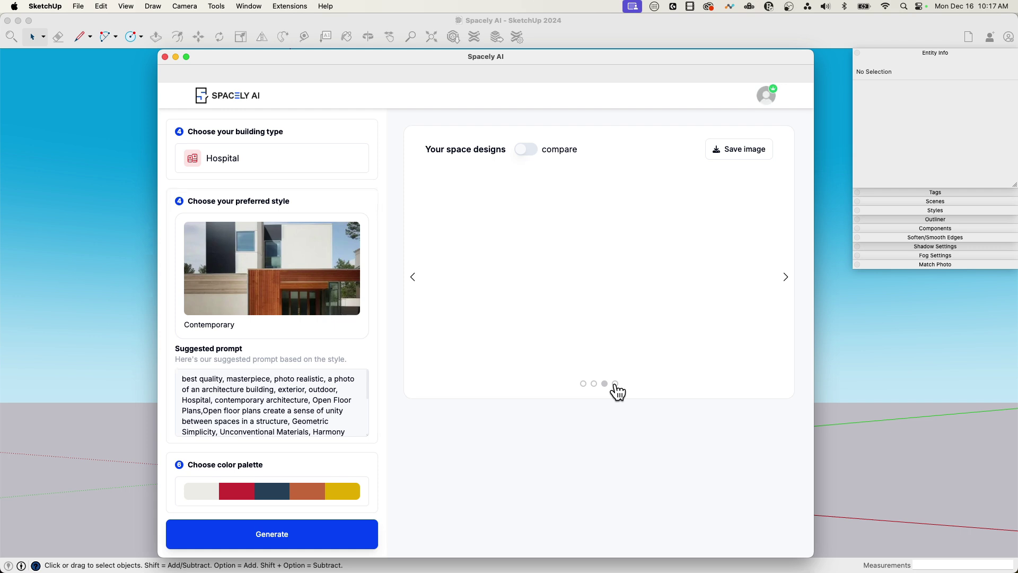
click(615, 383)
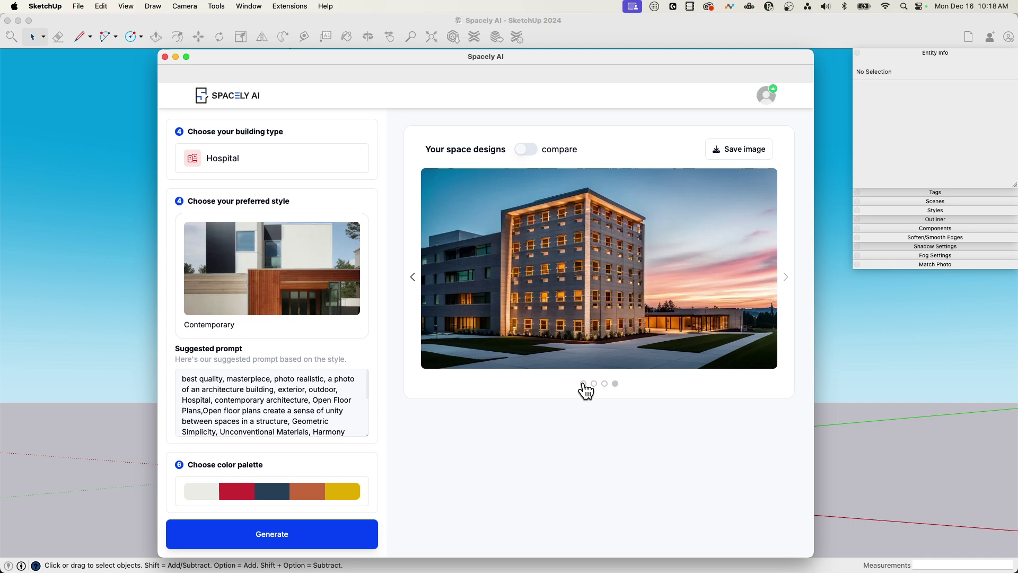
click(584, 384)
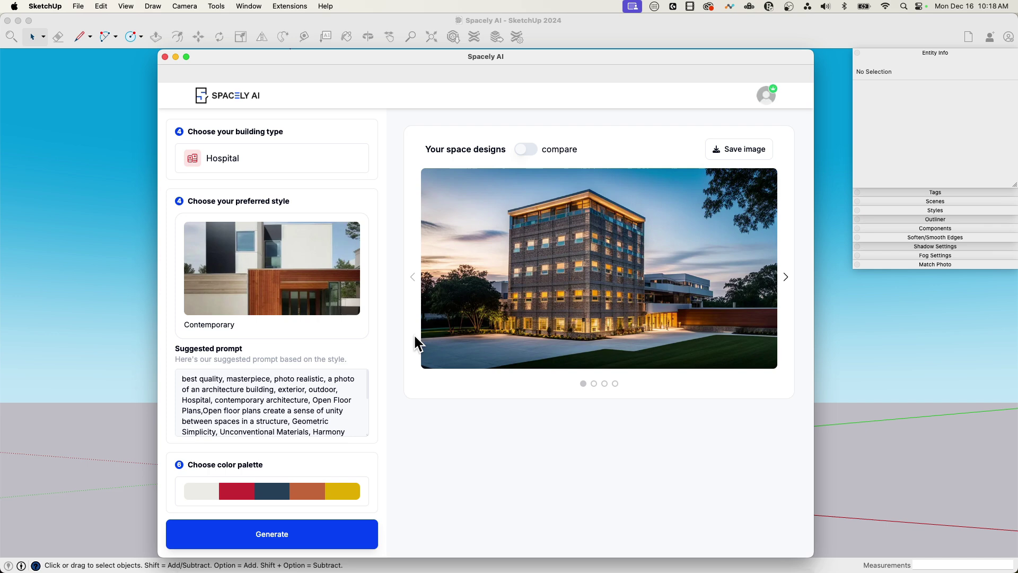
scroll(287, 311, up, 6)
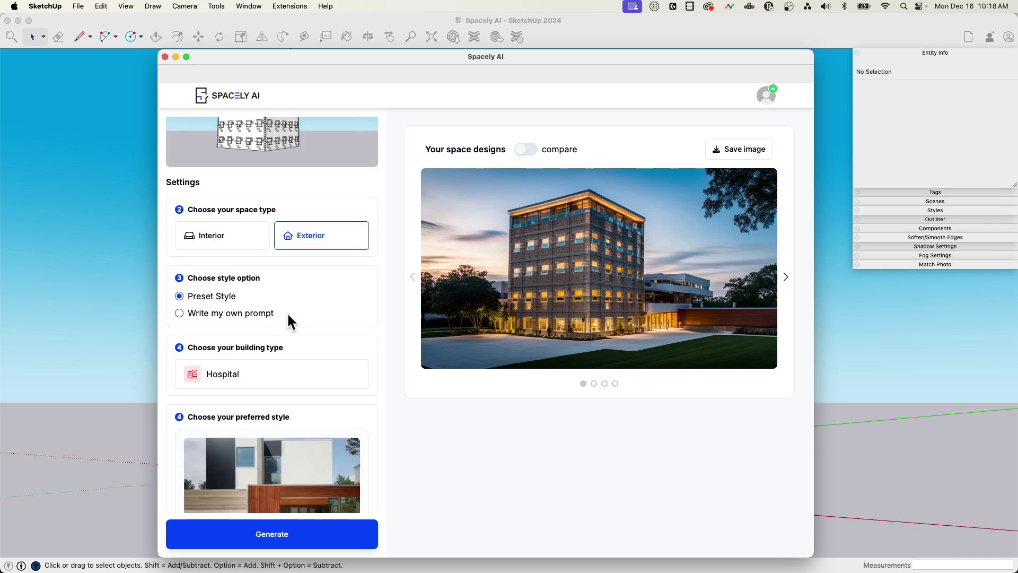
scroll(286, 313, down, 2)
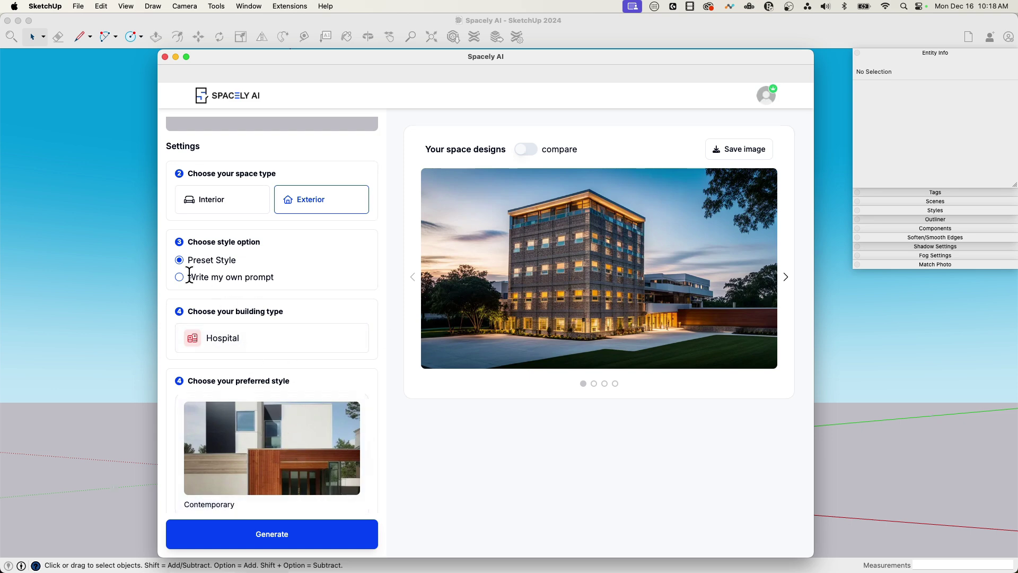
scroll(265, 288, down, 4)
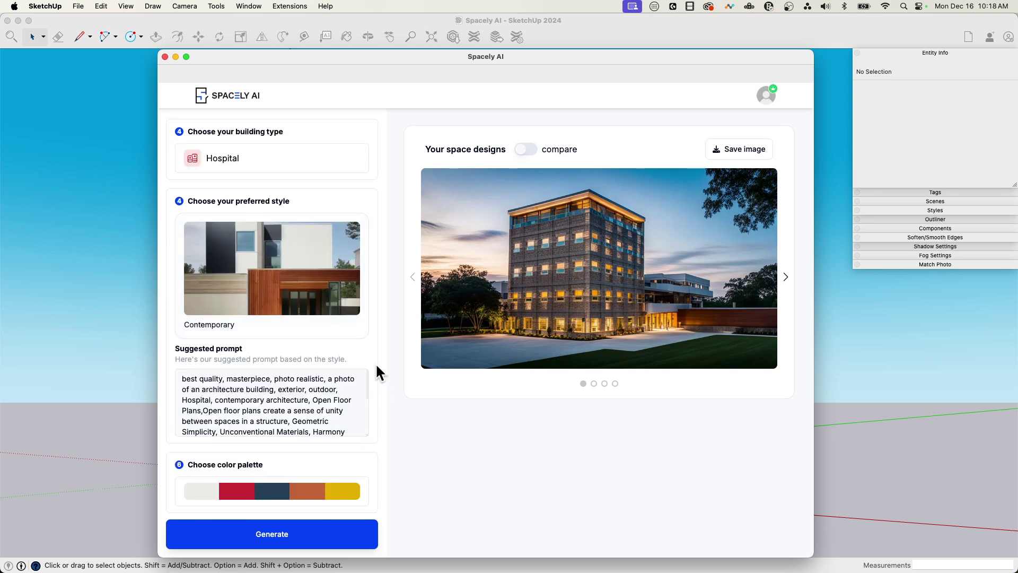